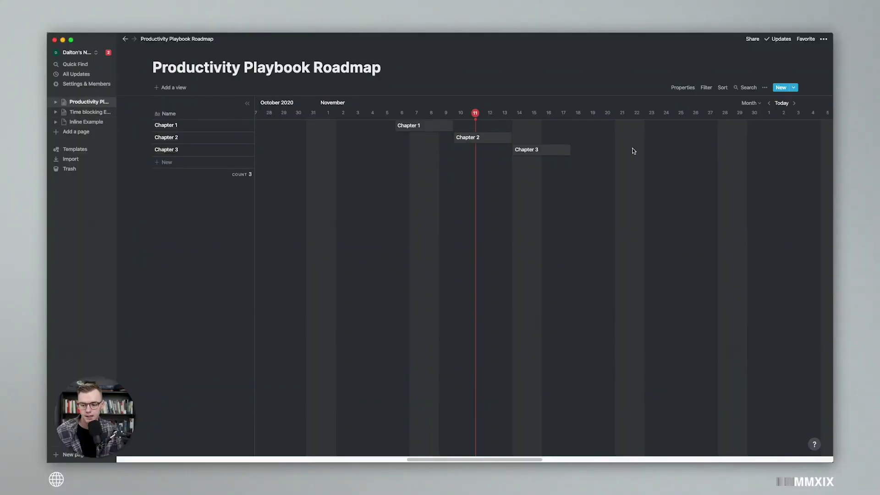
- Create a page titled 'New Timeline' and make it a timeline database with Card 1–3
{"action": "mouse_move", "coordinate": [251, 151]}
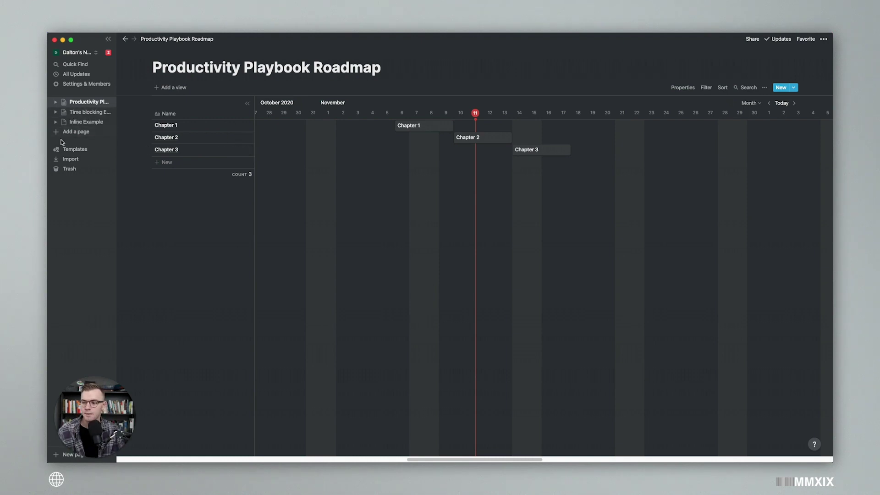
{"action": "left_click", "coordinate": [76, 132]}
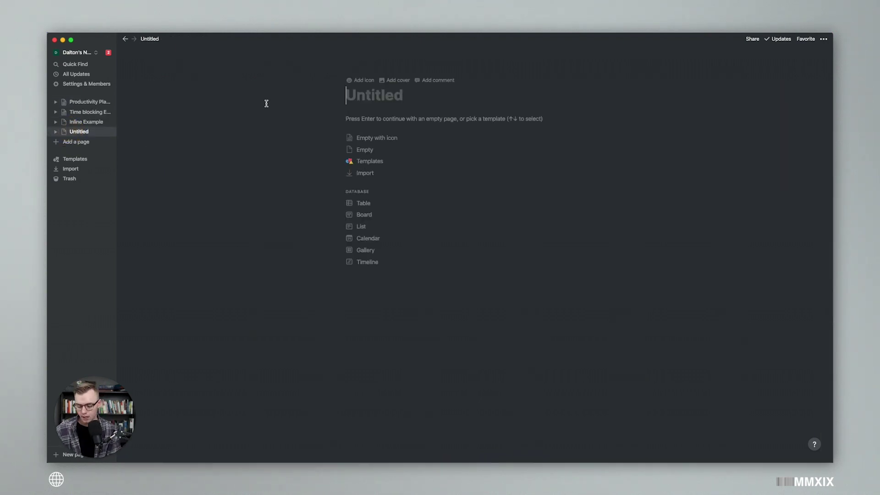
{"action": "type", "text": "New Timelin"}
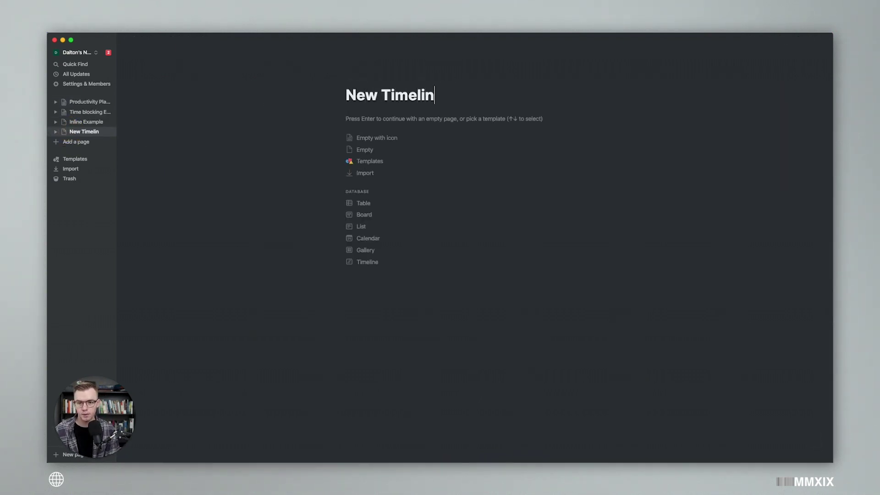
{"action": "type", "text": "e"}
{"action": "key", "text": "Return"}
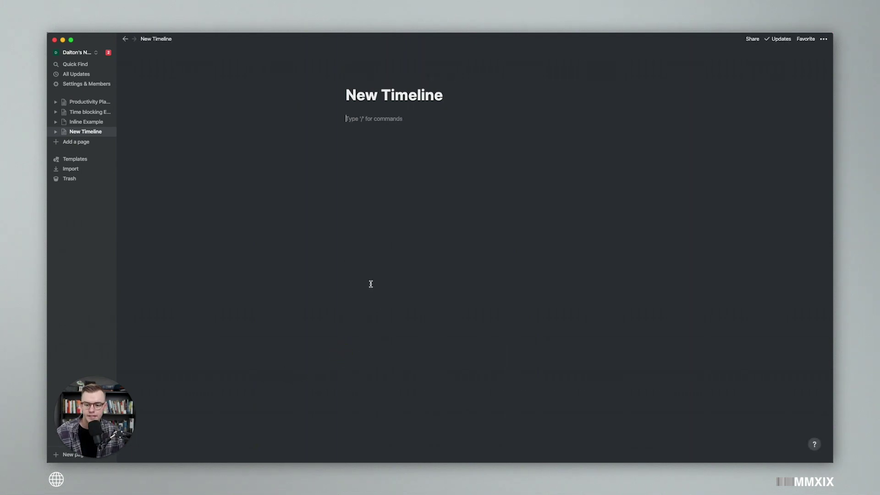
{"action": "left_click", "coordinate": [383, 168]}
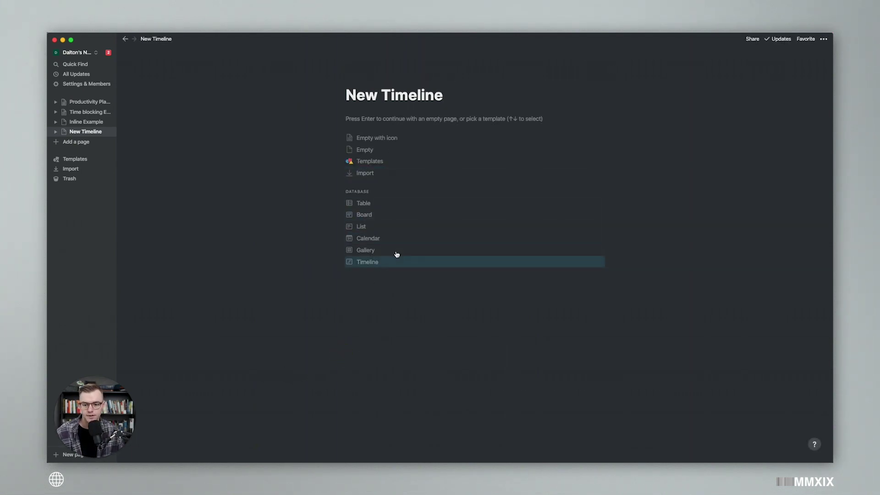
{"action": "left_click", "coordinate": [385, 261]}
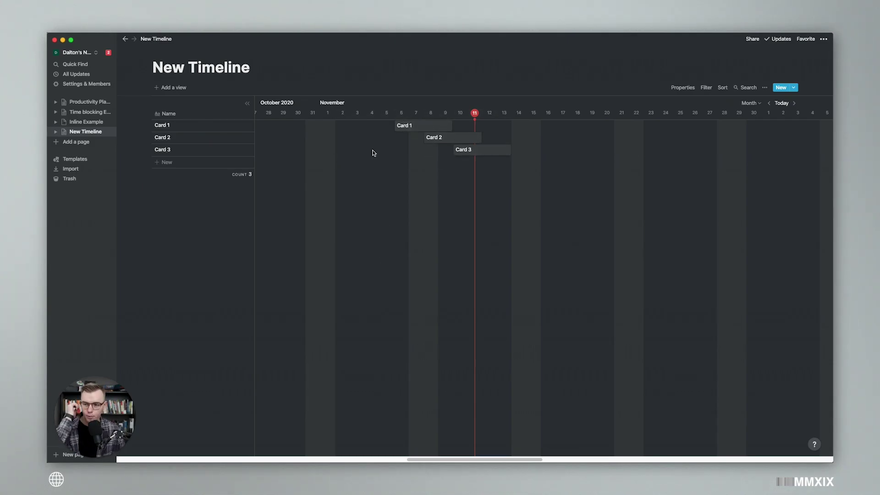
{"action": "mouse_move", "coordinate": [260, 67]}
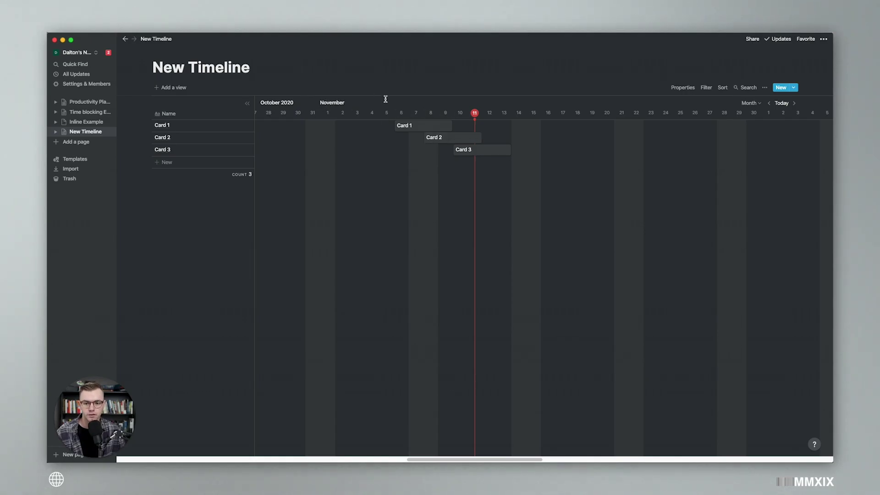
- Try the Hours and Day timeline scales and step back to earlier dates
{"action": "left_click", "coordinate": [753, 104]}
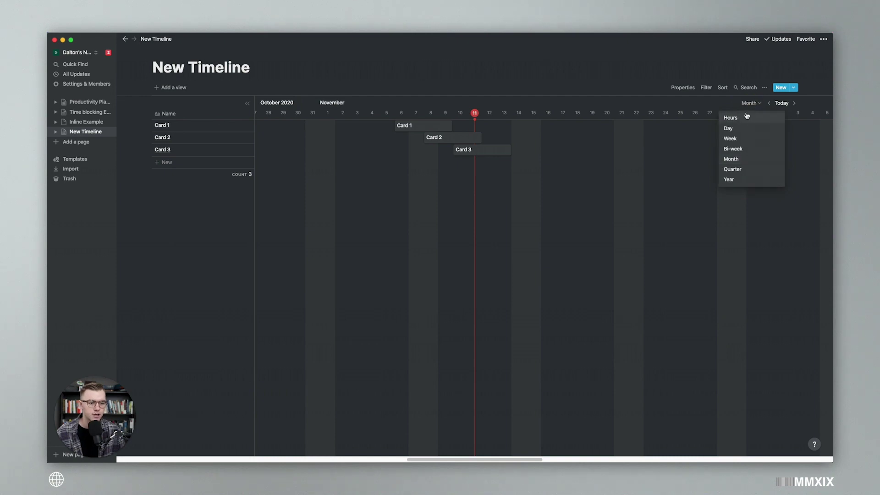
{"action": "left_click", "coordinate": [743, 120]}
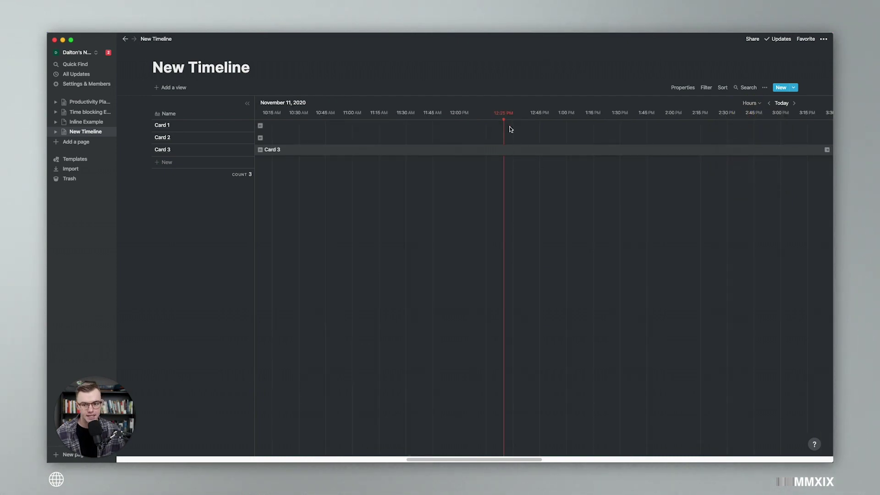
{"action": "left_click", "coordinate": [746, 105]}
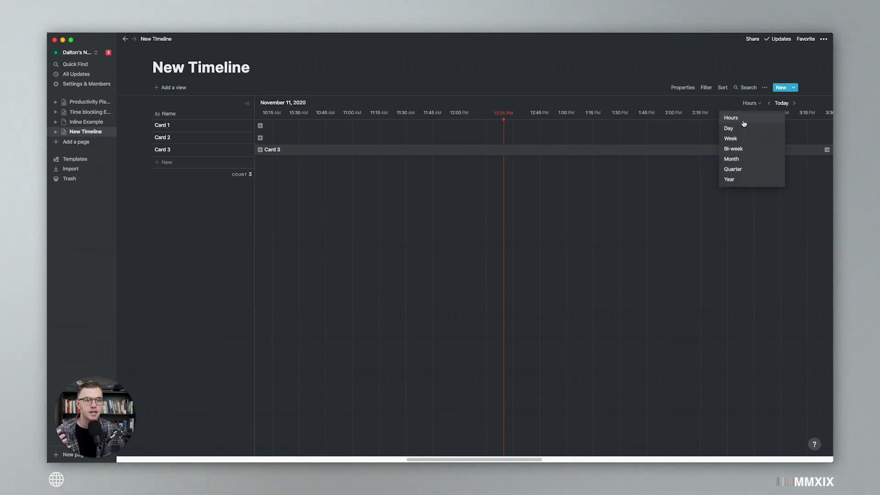
{"action": "left_click", "coordinate": [741, 129]}
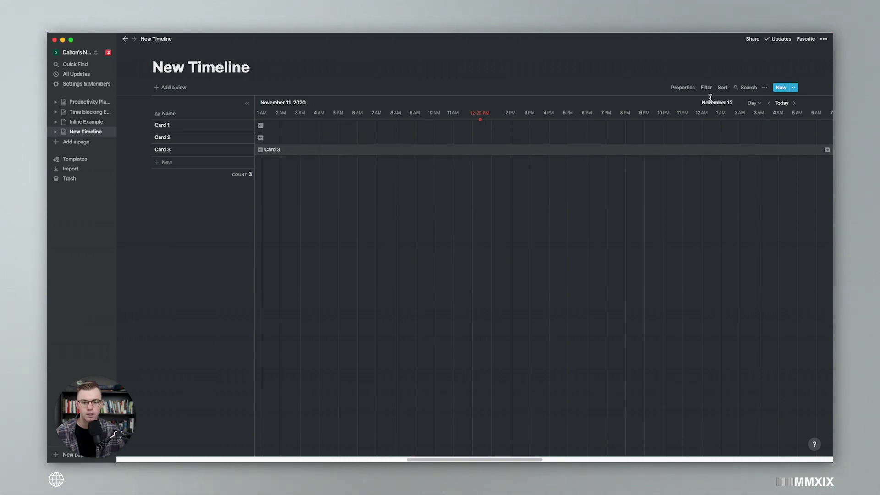
{"action": "left_click", "coordinate": [769, 102]}
- Settle the timeline on the Week scale and start a new entry on November 9
{"action": "left_click", "coordinate": [752, 103]}
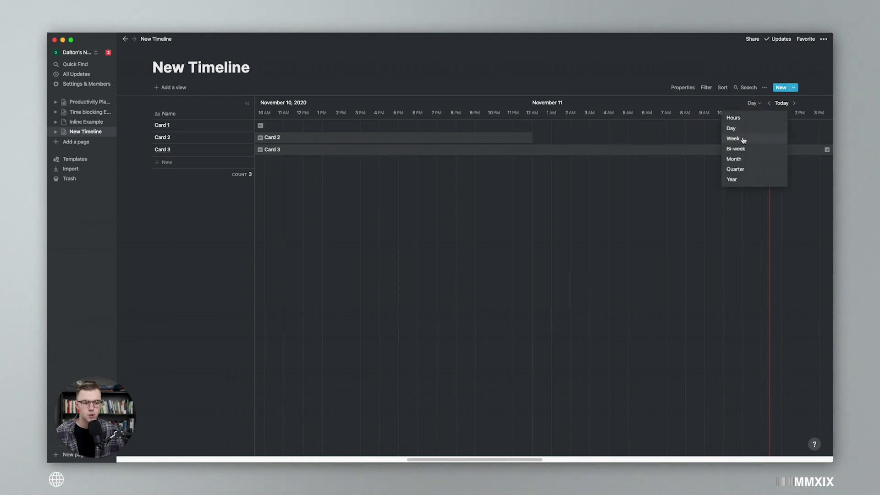
{"action": "left_click", "coordinate": [737, 118]}
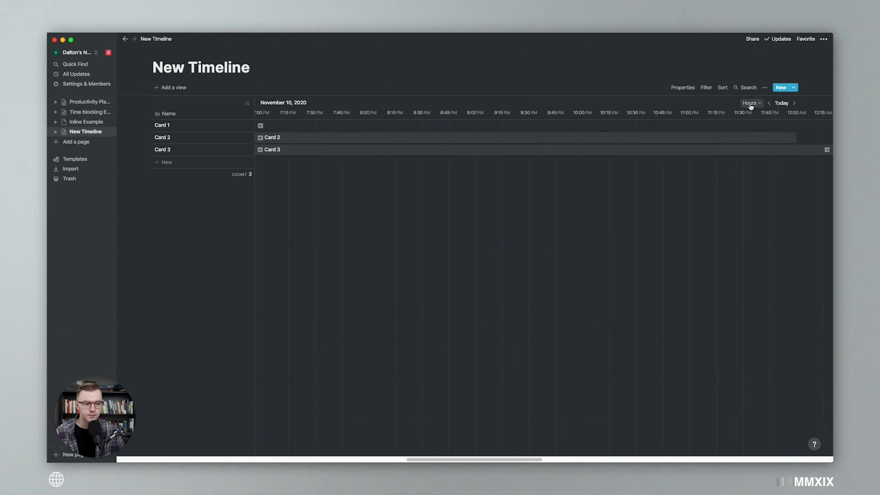
{"action": "left_click", "coordinate": [751, 104]}
{"action": "left_click", "coordinate": [741, 132]}
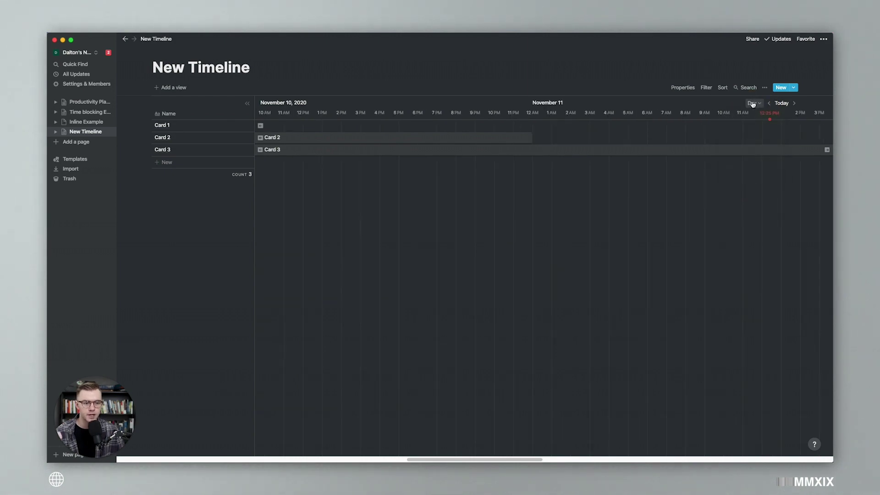
{"action": "left_click", "coordinate": [752, 104]}
{"action": "left_click", "coordinate": [736, 137]}
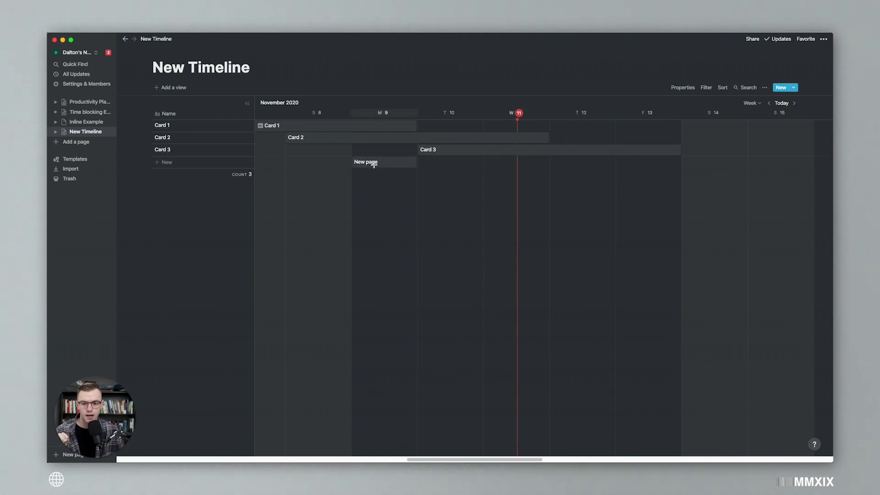
{"action": "left_click", "coordinate": [374, 165]}
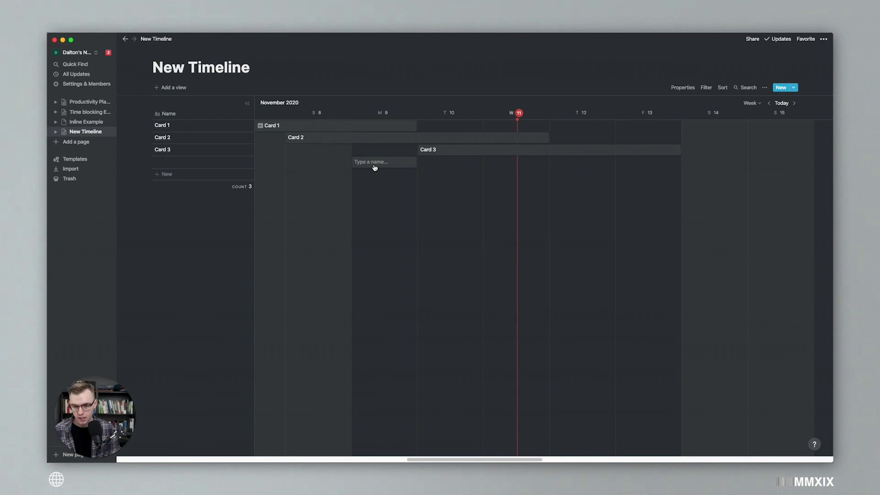
- Name the November 9 entry 'New Task here' and add a Checkbox property called Done
{"action": "type", "text": "New"}
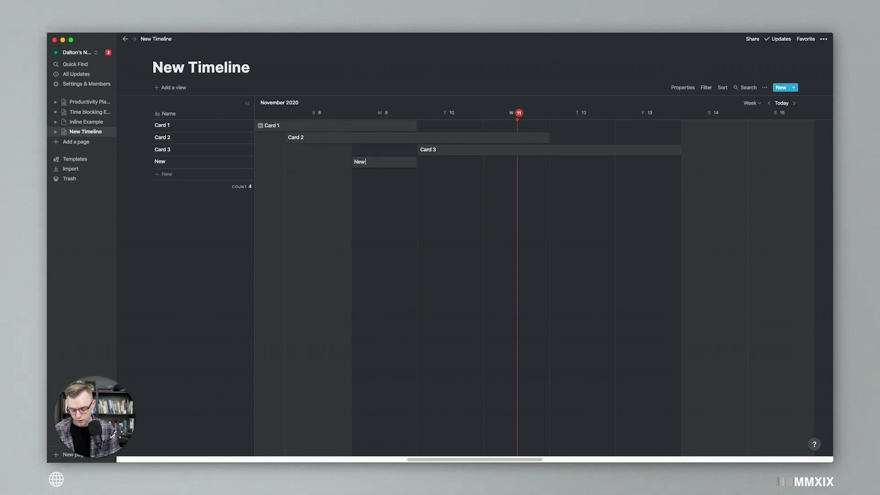
{"action": "type", "text": " Task here"}
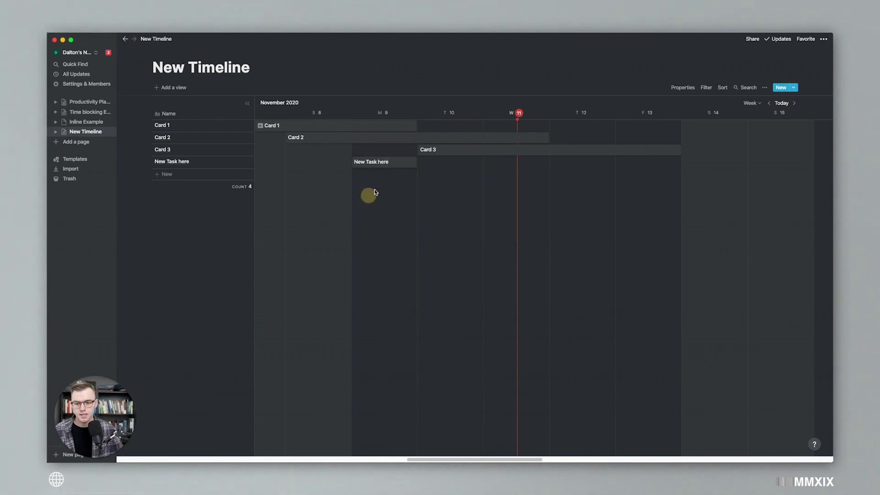
{"action": "left_click", "coordinate": [385, 164]}
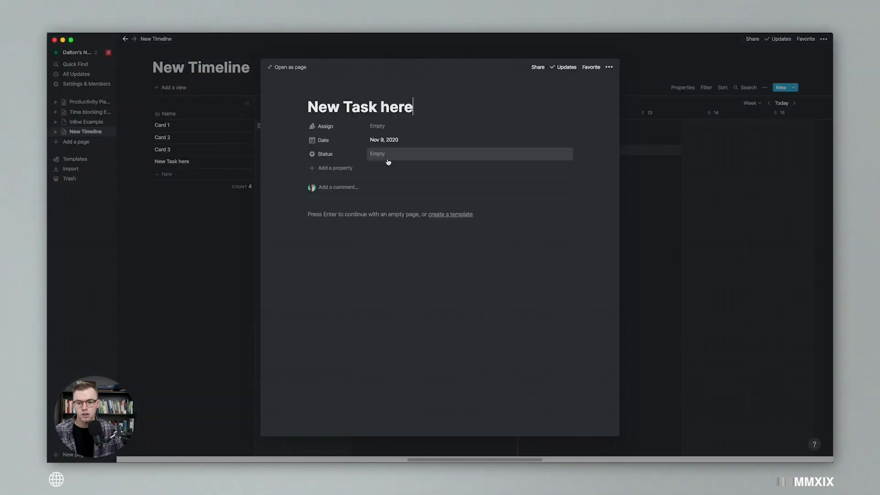
{"action": "left_click", "coordinate": [348, 168]}
{"action": "type", "text": "Done"}
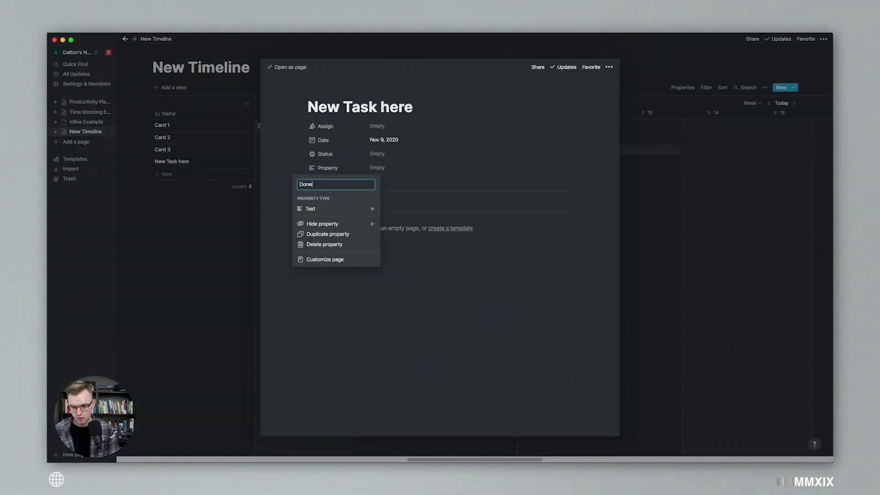
{"action": "mouse_move", "coordinate": [363, 208]}
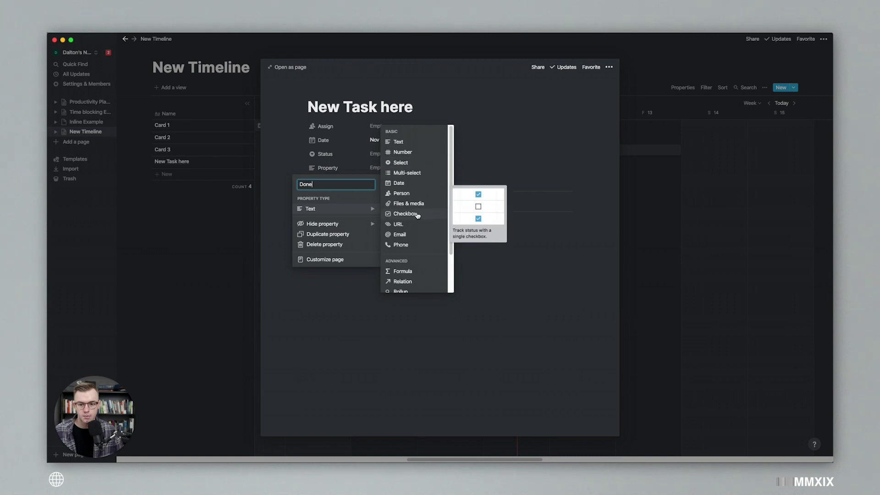
{"action": "left_click", "coordinate": [417, 214]}
{"action": "left_click", "coordinate": [662, 276]}
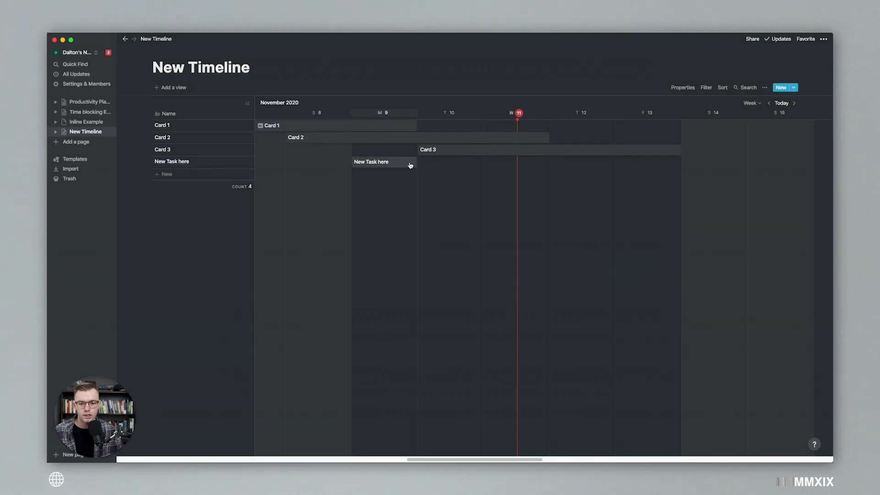
- Turn on the Done property in the timeline's property visibility settings
{"action": "left_click", "coordinate": [689, 88]}
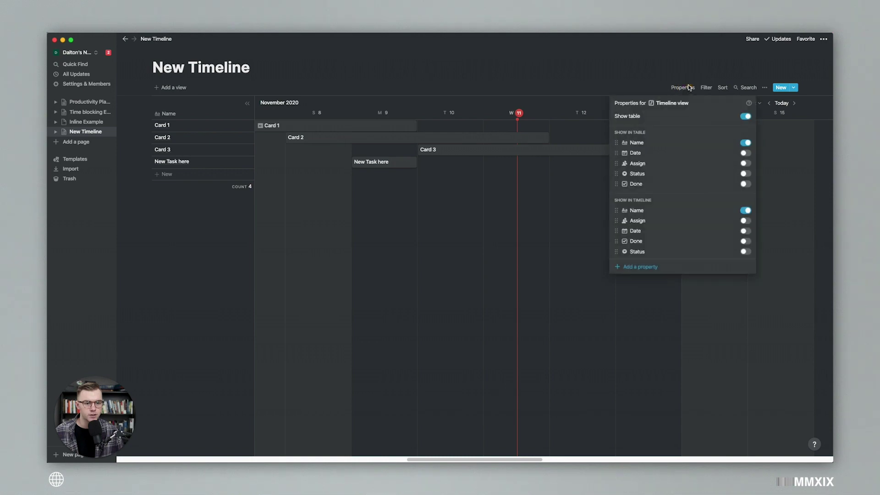
{"action": "left_click", "coordinate": [746, 184]}
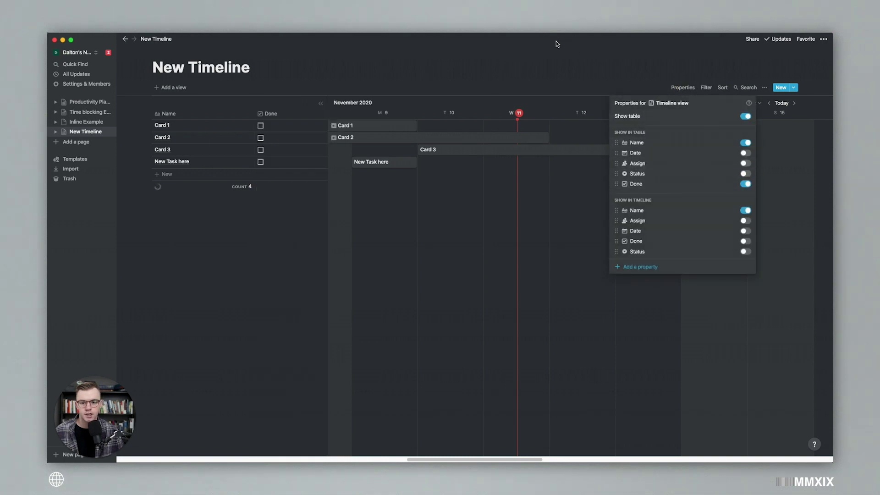
{"action": "left_click", "coordinate": [529, 50]}
{"action": "left_click", "coordinate": [386, 162]}
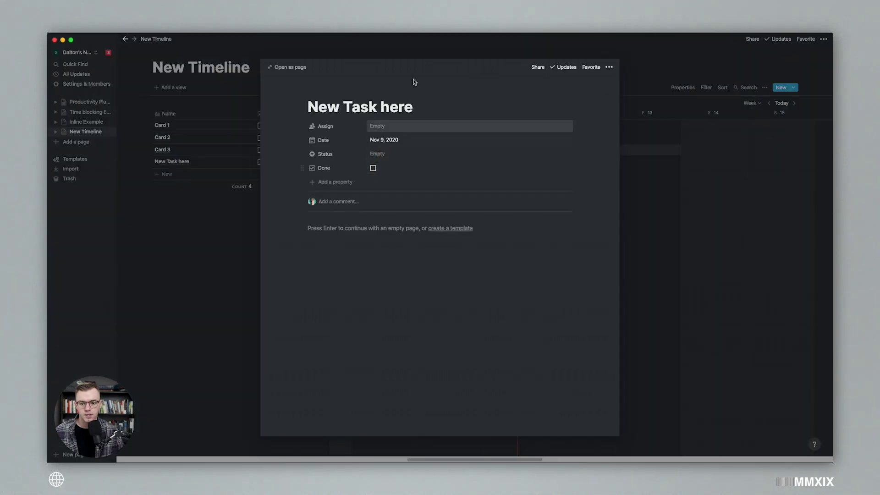
{"action": "left_click", "coordinate": [399, 43]}
- Show Done checkboxes on the timeline cards, then tick and untick New Task here
{"action": "left_click", "coordinate": [690, 91]}
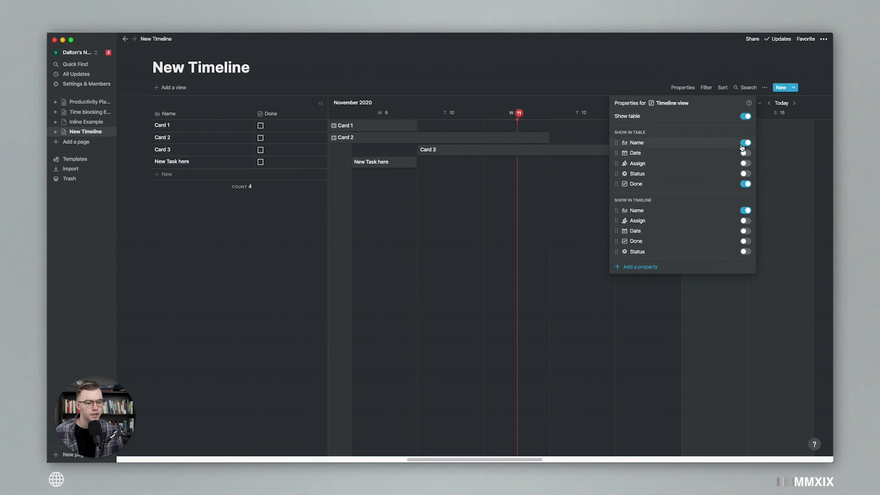
{"action": "left_click", "coordinate": [746, 241]}
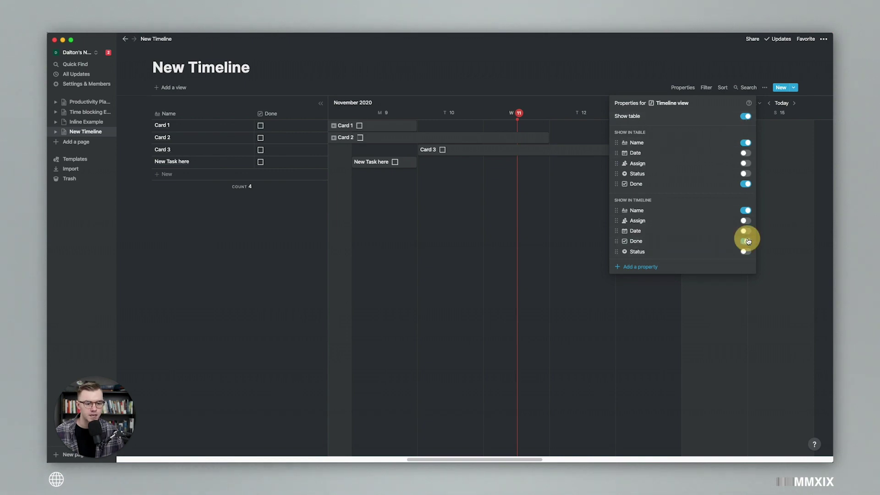
{"action": "left_click", "coordinate": [438, 54]}
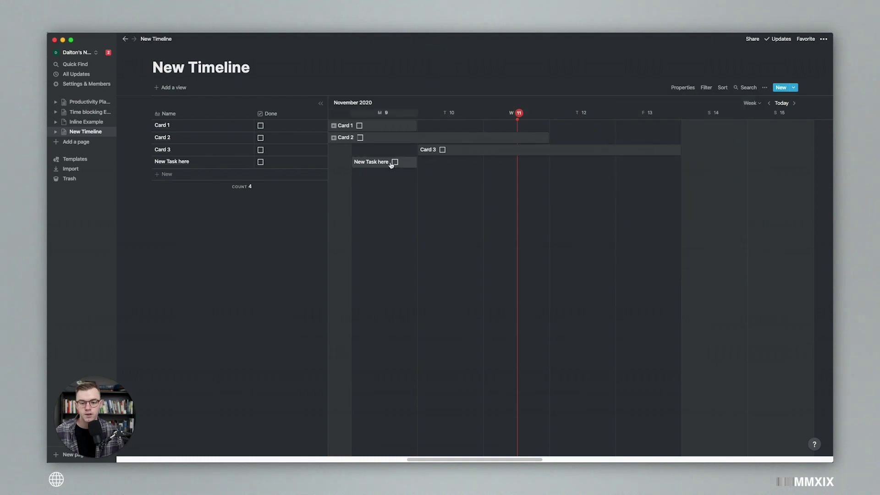
{"action": "left_click", "coordinate": [395, 162]}
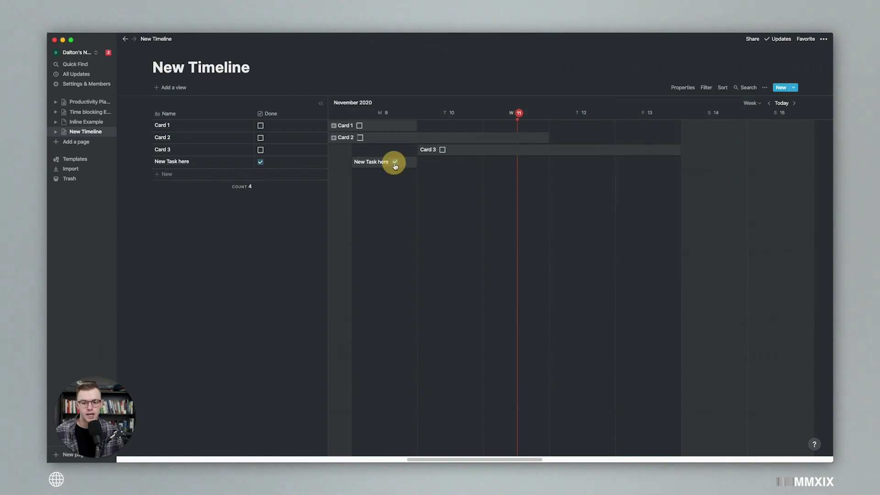
{"action": "left_click", "coordinate": [395, 163]}
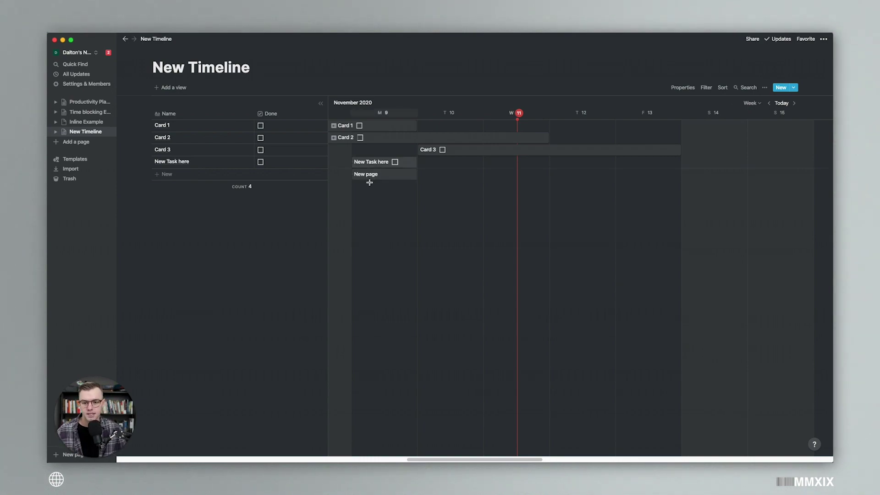
{"action": "left_click", "coordinate": [378, 130]}
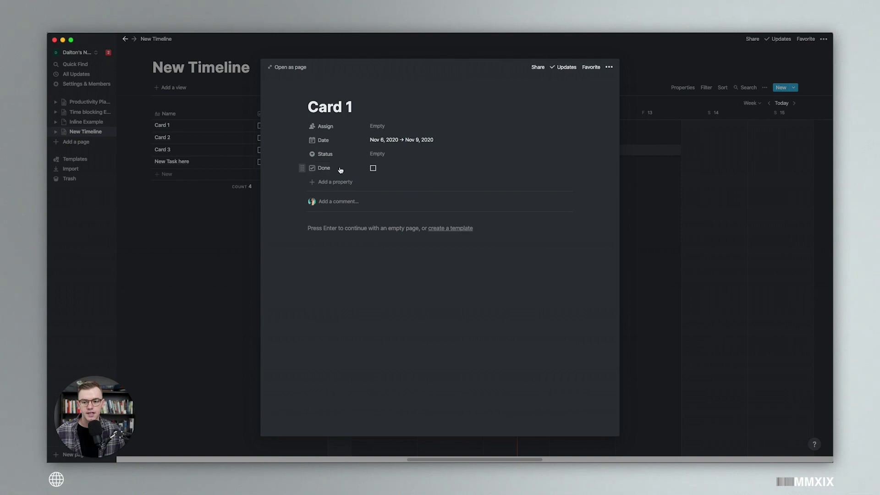
- Set Card 1's Done property to Always hide and confirm it is collapsed
{"action": "left_click", "coordinate": [302, 168]}
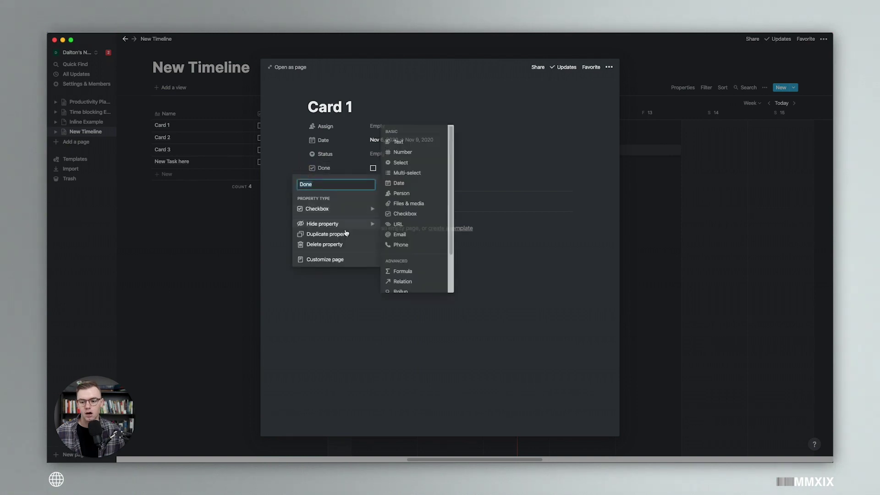
{"action": "mouse_move", "coordinate": [350, 226]}
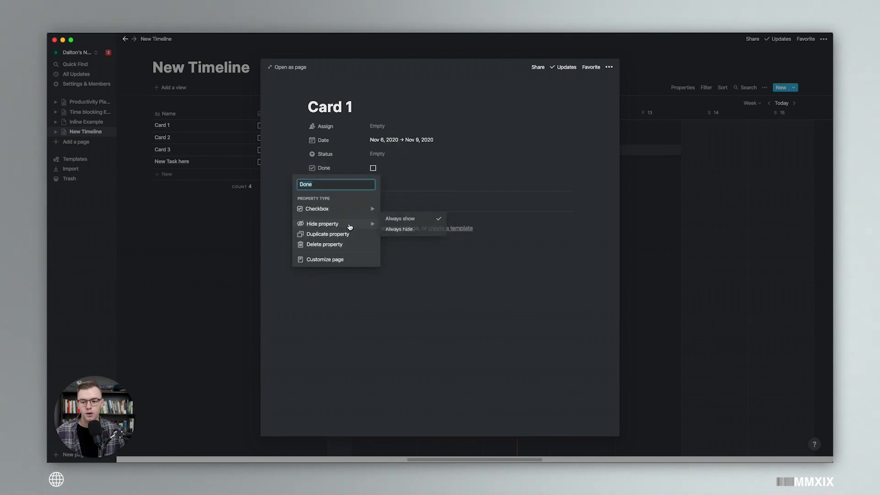
{"action": "left_click", "coordinate": [396, 229]}
{"action": "left_click", "coordinate": [694, 243]}
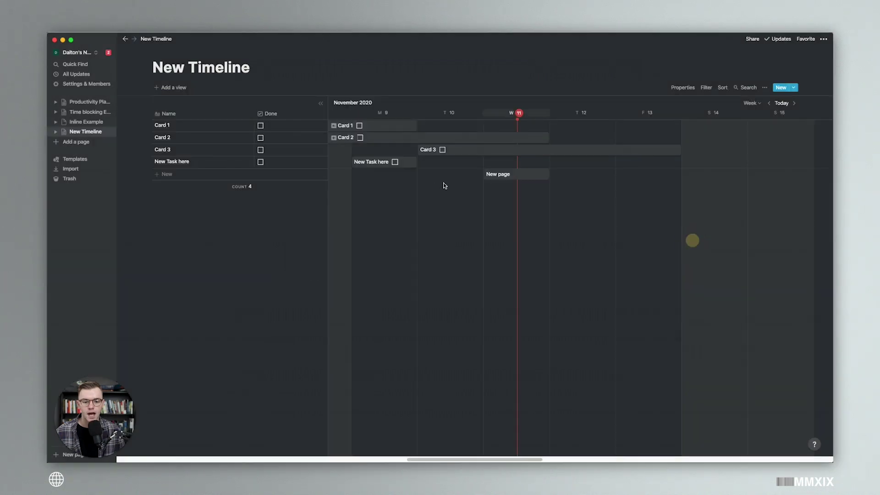
{"action": "left_click", "coordinate": [385, 126]}
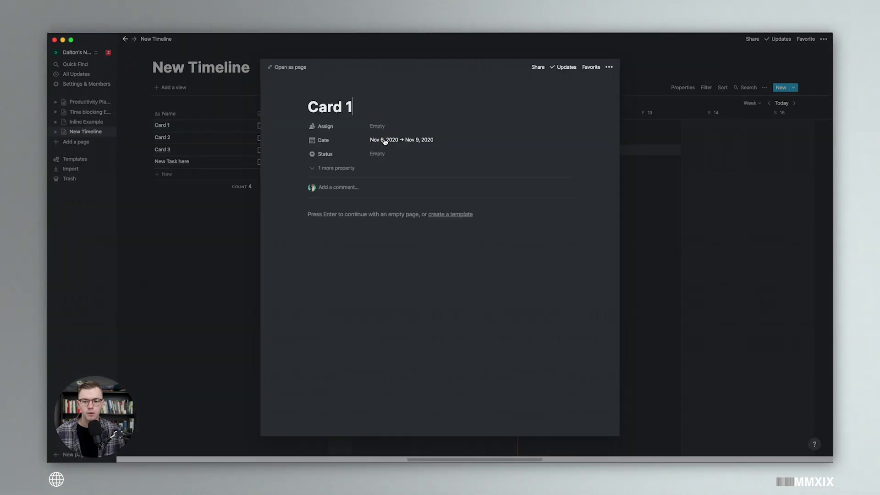
{"action": "left_click", "coordinate": [682, 203]}
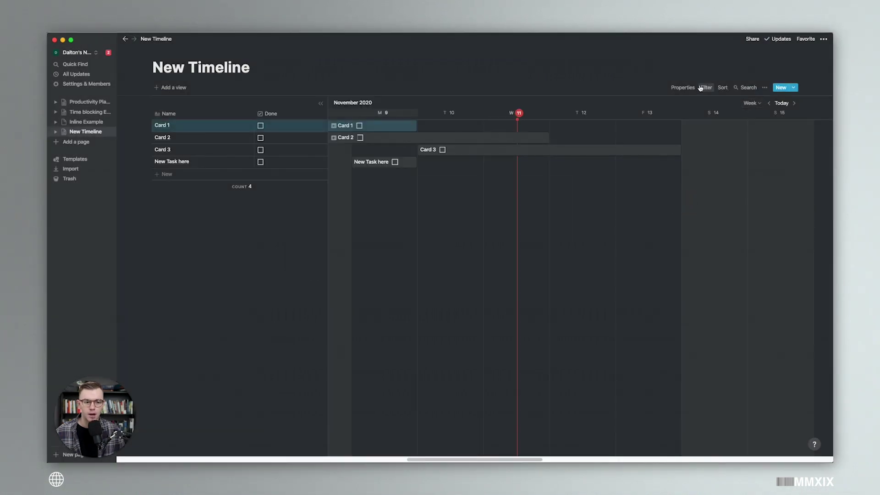
- Review the timeline's property visibility and the New Task here page options
{"action": "left_click", "coordinate": [682, 87]}
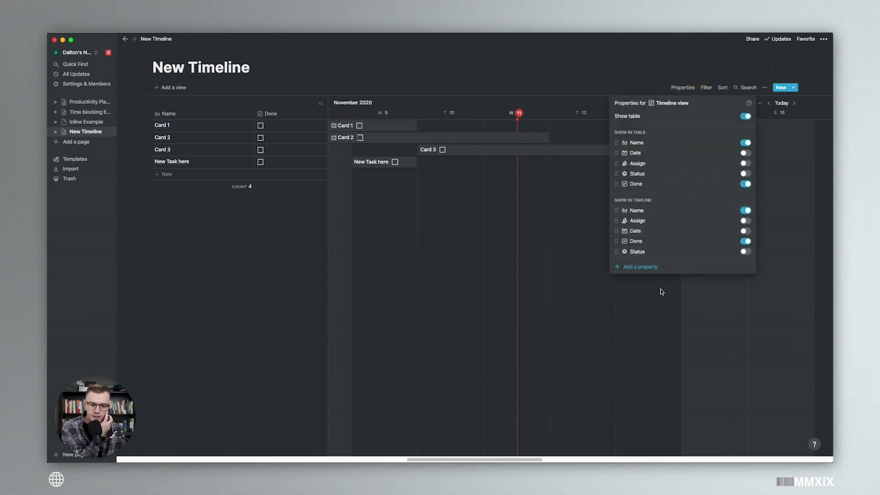
{"action": "left_click", "coordinate": [637, 291]}
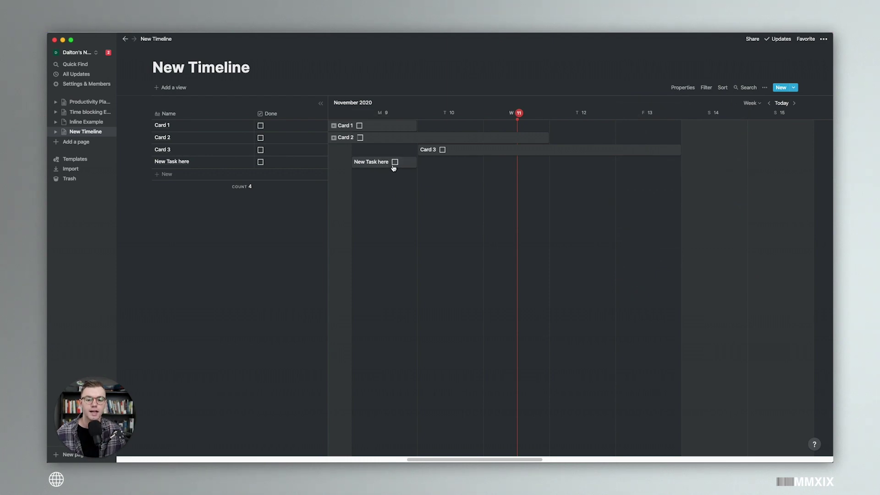
{"action": "left_click", "coordinate": [406, 160]}
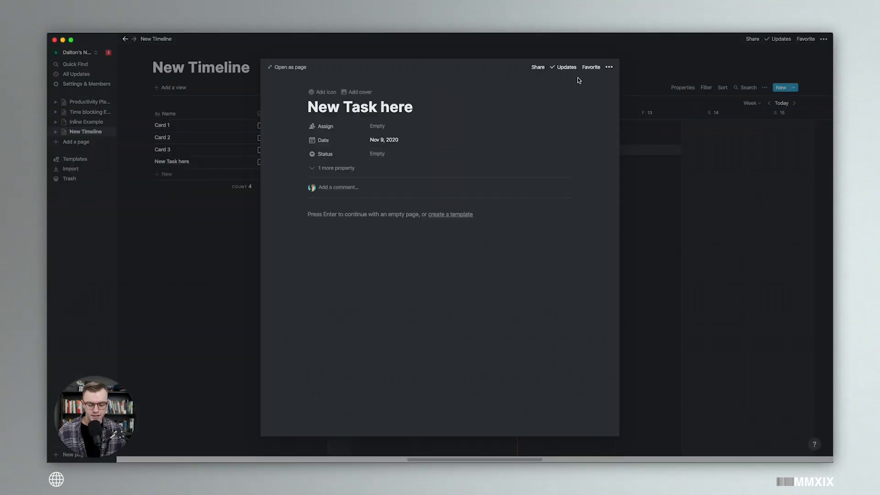
{"action": "left_click", "coordinate": [610, 68]}
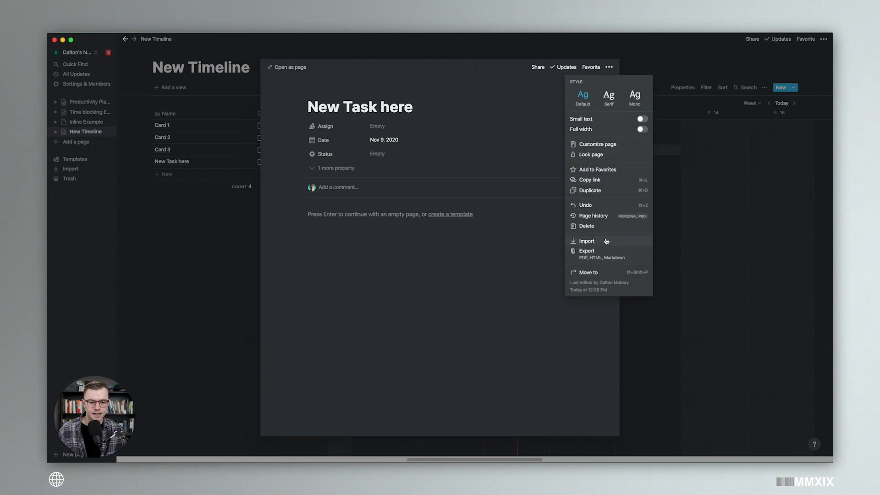
{"action": "key", "text": "Escape"}
{"action": "key", "text": "Escape"}
- Step the timeline scale through Bi-week and Month to Quarter
{"action": "left_click", "coordinate": [750, 103]}
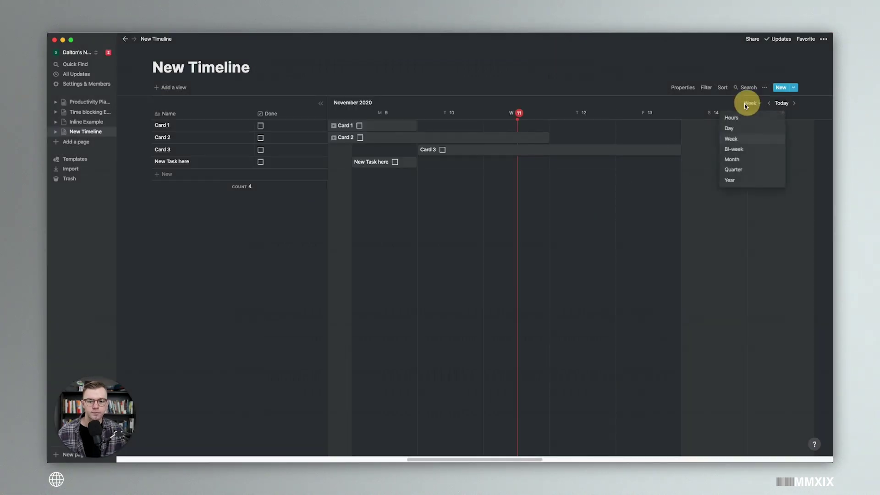
{"action": "left_click", "coordinate": [733, 148]}
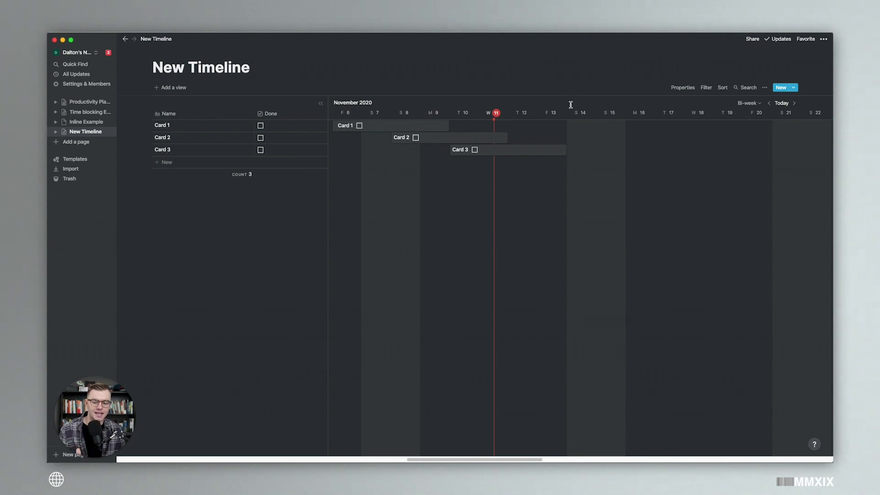
{"action": "left_click", "coordinate": [746, 103]}
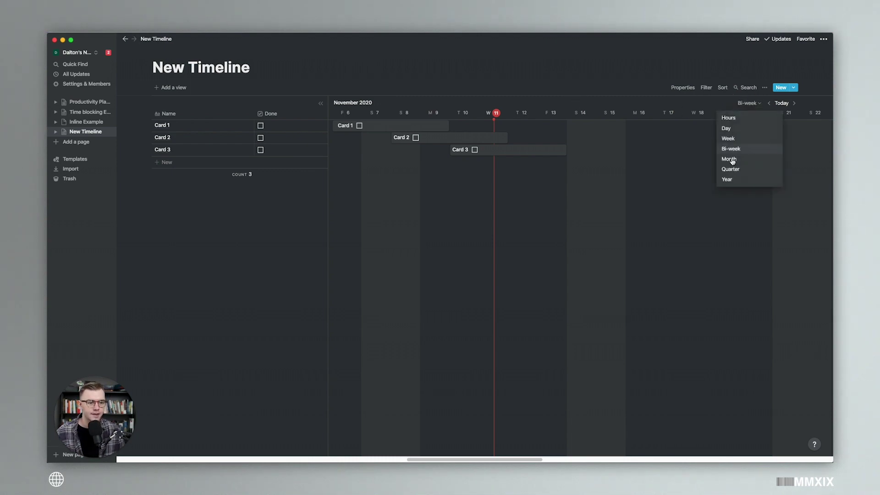
{"action": "left_click", "coordinate": [731, 160]}
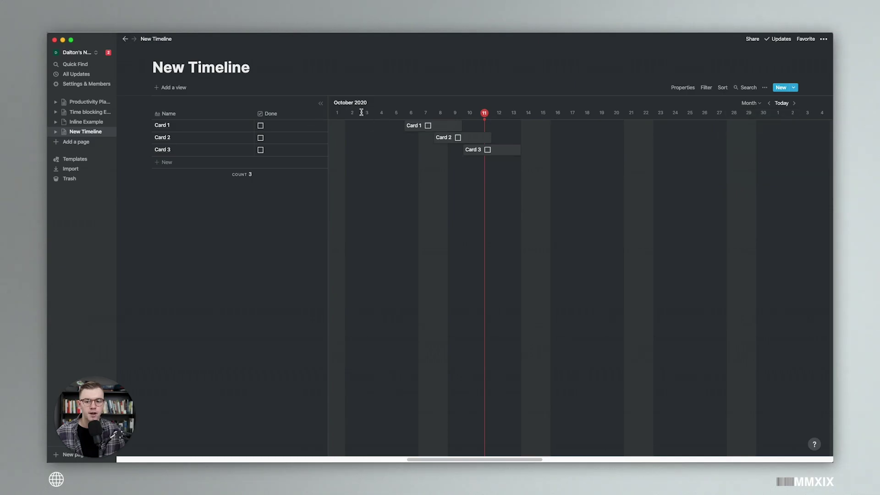
{"action": "left_click", "coordinate": [750, 103]}
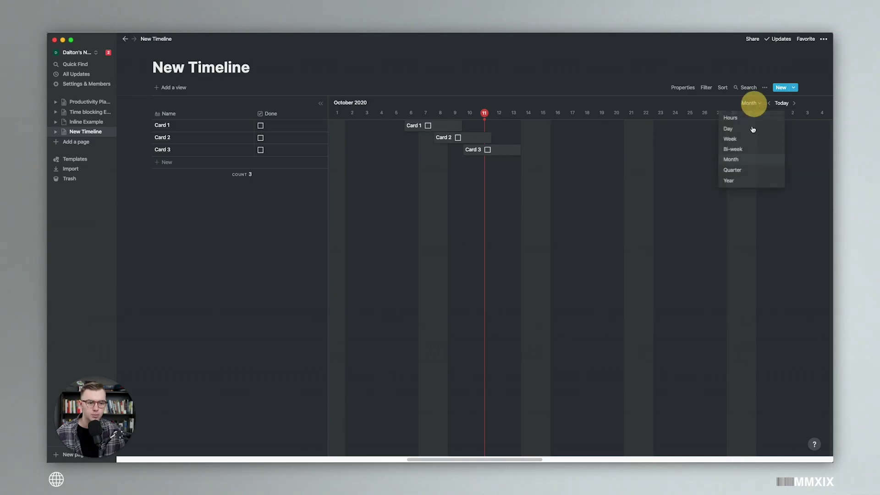
{"action": "left_click", "coordinate": [733, 169]}
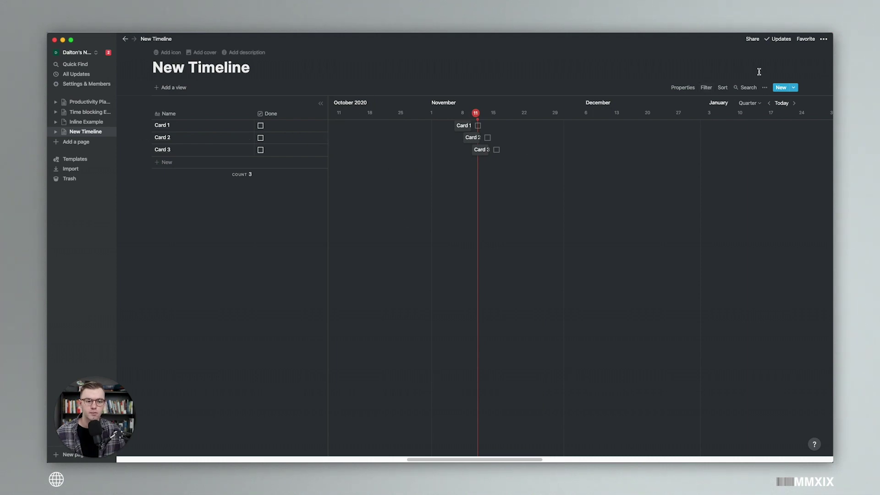
- Set the timeline to the Year scale and inspect Card 3's date span
{"action": "left_click", "coordinate": [752, 103]}
{"action": "left_click", "coordinate": [692, 180]}
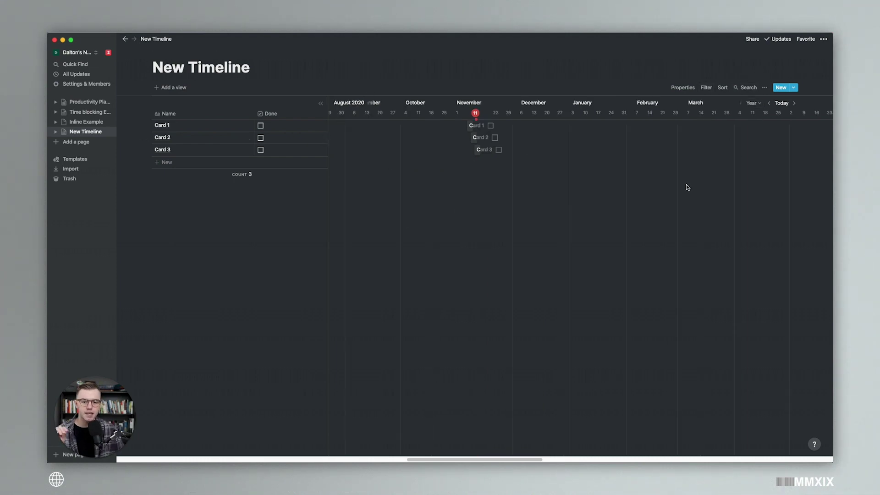
{"action": "mouse_move", "coordinate": [203, 61]}
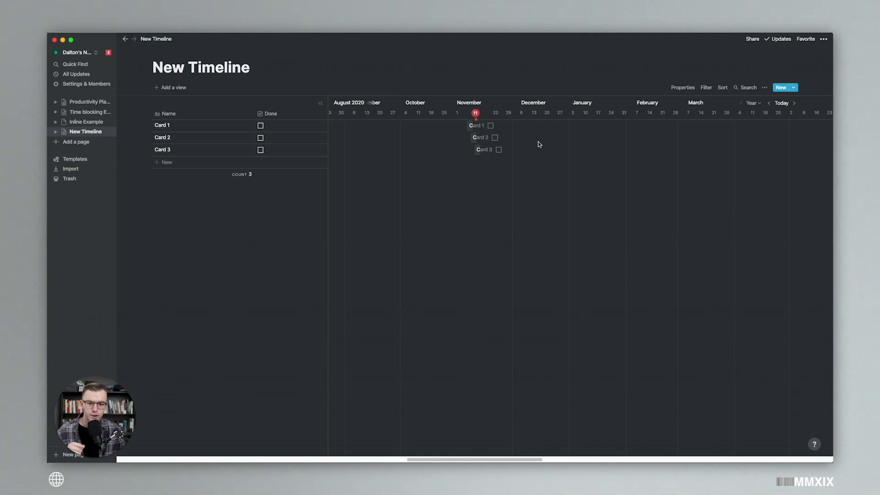
{"action": "mouse_move", "coordinate": [479, 150]}
{"action": "left_mouse_down"}
{"action": "mouse_move", "coordinate": [500, 149]}
{"action": "mouse_move", "coordinate": [486, 150]}
{"action": "left_mouse_up"}
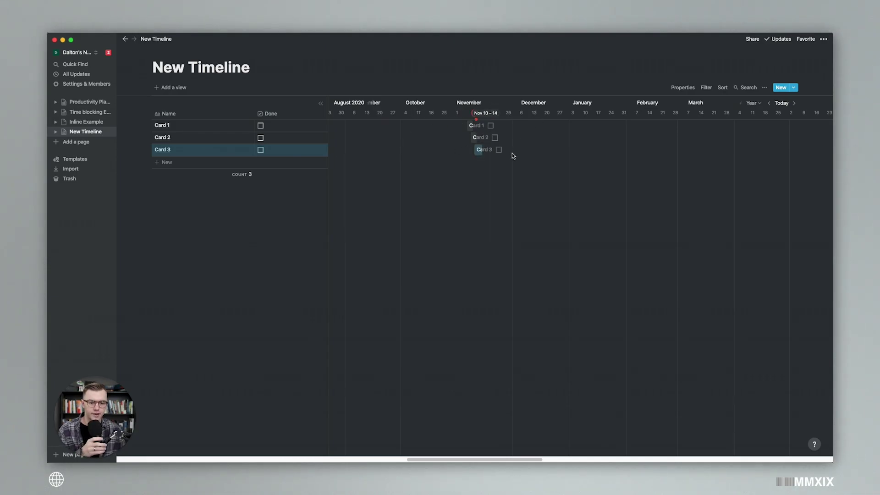
{"action": "left_click", "coordinate": [751, 103]}
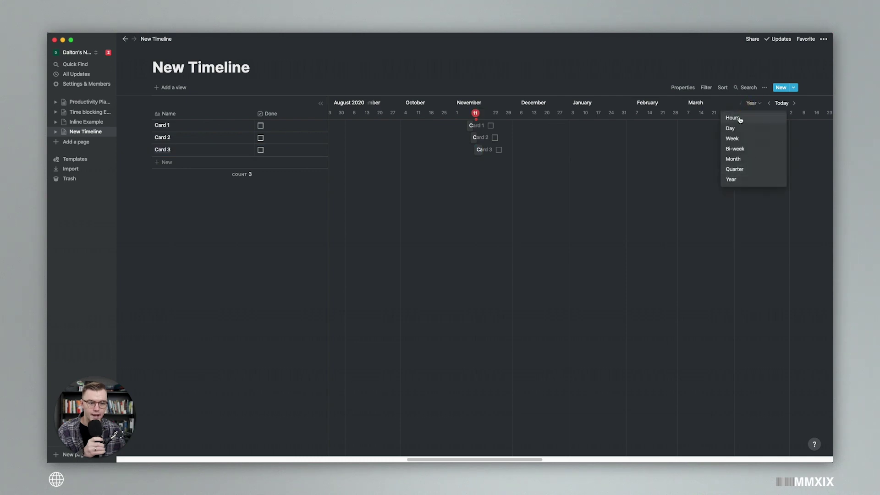
{"action": "left_click", "coordinate": [752, 106]}
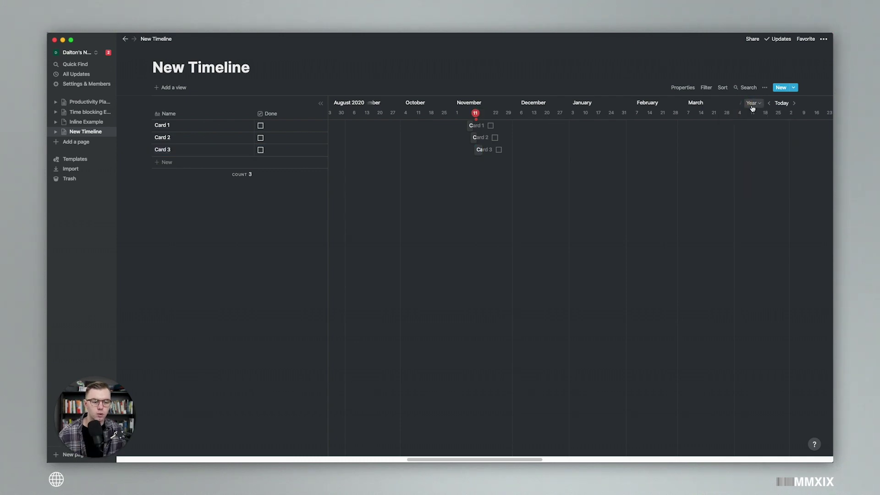
{"action": "left_click", "coordinate": [90, 101]}
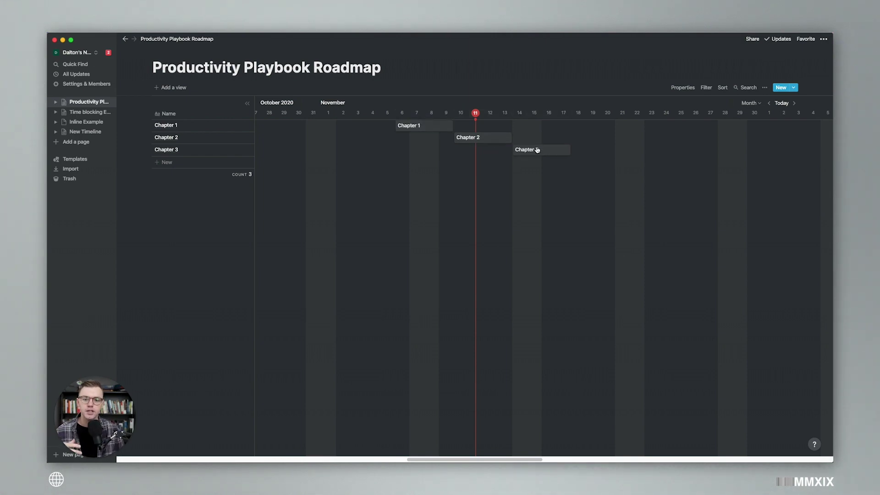
- Drag Chapter 3's right end left so it finishes earlier, then open Time blocking Example
{"action": "left_click", "coordinate": [570, 150]}
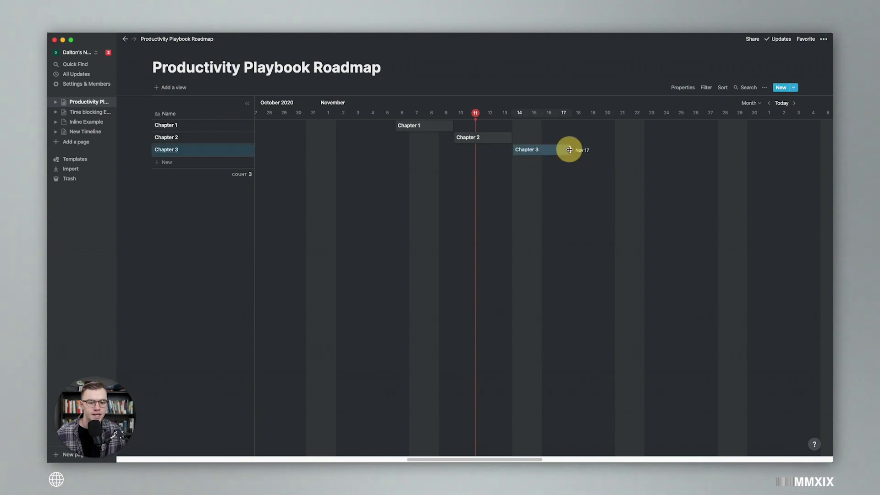
{"action": "mouse_move", "coordinate": [570, 149]}
{"action": "left_mouse_down"}
{"action": "mouse_move", "coordinate": [613, 149]}
{"action": "mouse_move", "coordinate": [539, 157]}
{"action": "left_mouse_up"}
{"action": "mouse_move", "coordinate": [533, 160]}
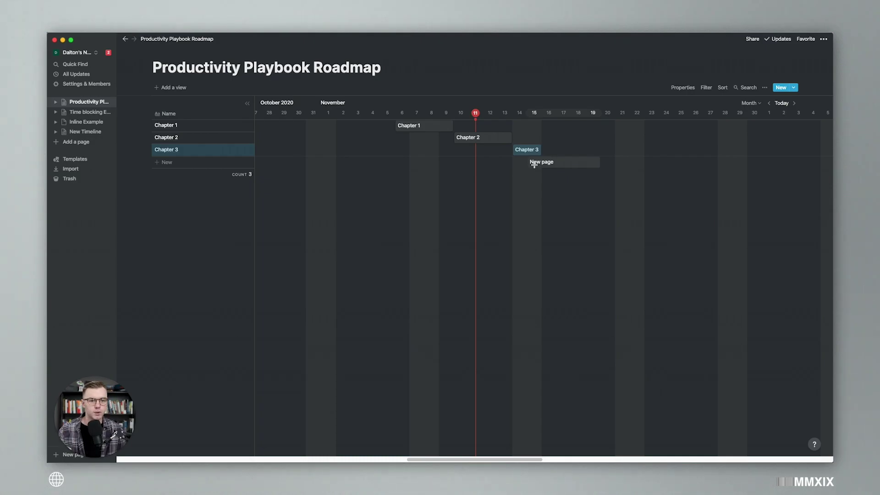
{"action": "left_click", "coordinate": [95, 113]}
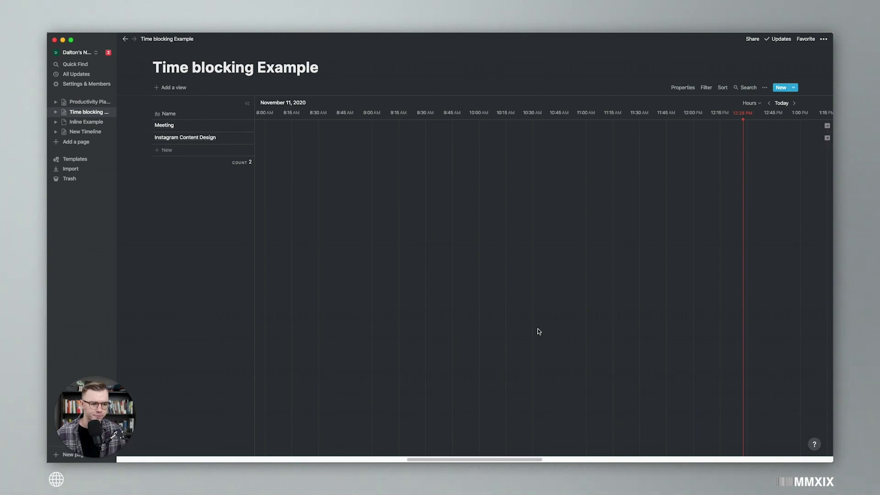
- Move Instagram Content Design's start to 4:30 PM, then open the Inline Example page
{"action": "left_click_drag", "start_coordinate": [514, 460], "coordinate": [618, 456]}
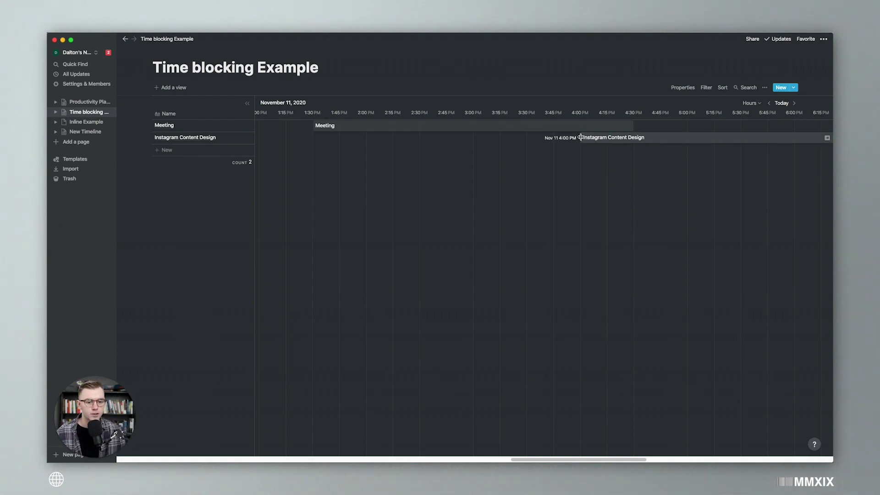
{"action": "left_click_drag", "start_coordinate": [580, 137], "coordinate": [635, 137]}
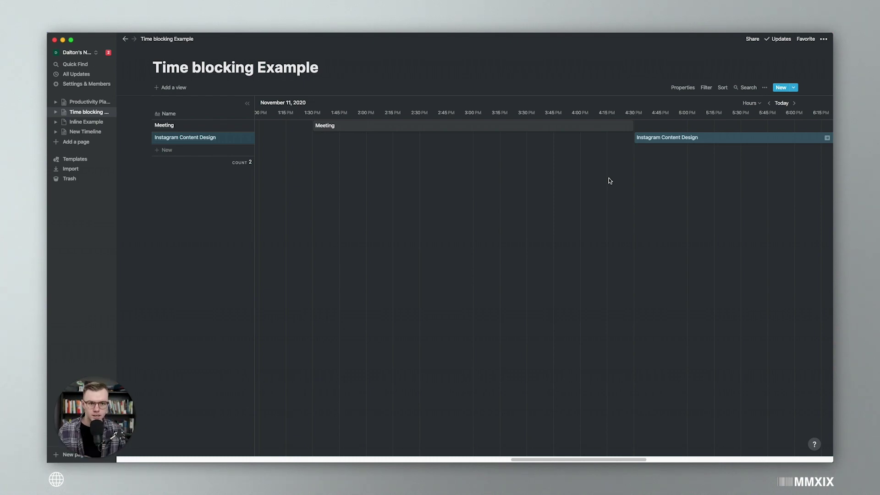
{"action": "left_click", "coordinate": [75, 124]}
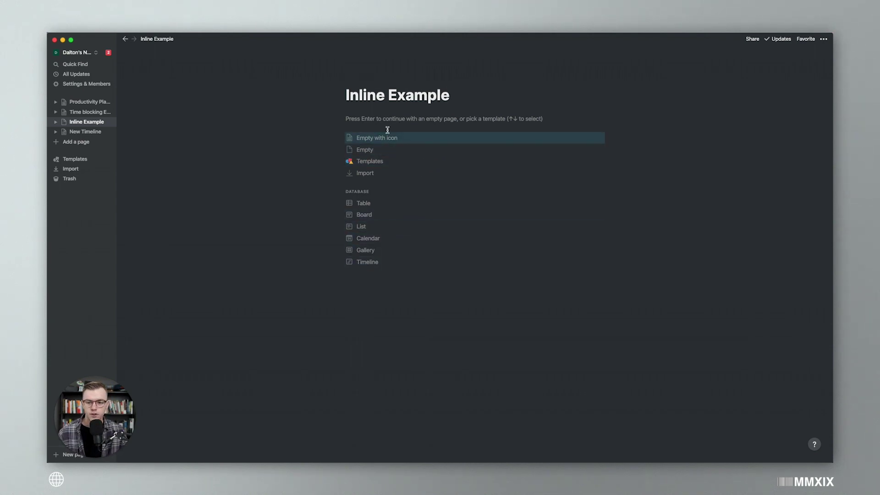
- Start Inline Example as an empty page and insert an inline timeline via /ti
{"action": "left_click", "coordinate": [371, 150]}
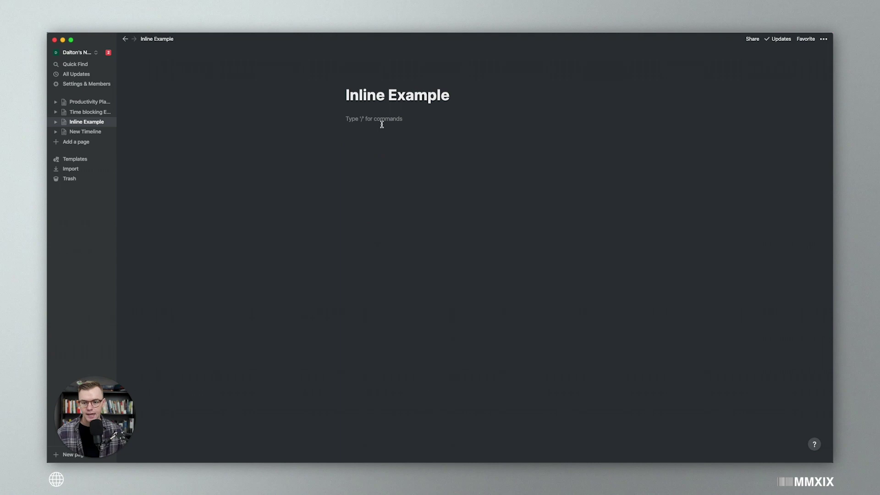
{"action": "type", "text": "/"}
{"action": "key", "text": "BackSpace"}
{"action": "type", "text": "12:30 PM"}
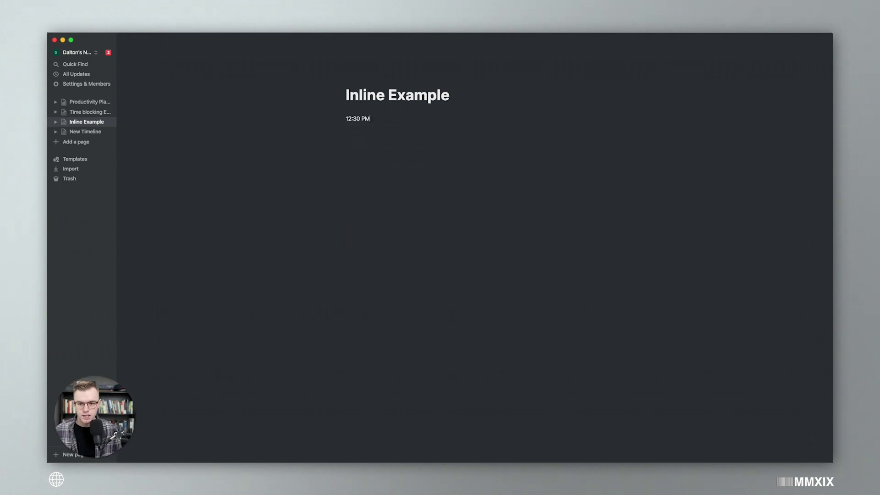
{"action": "key", "text": "super+a"}
{"action": "type", "text": "/ti"}
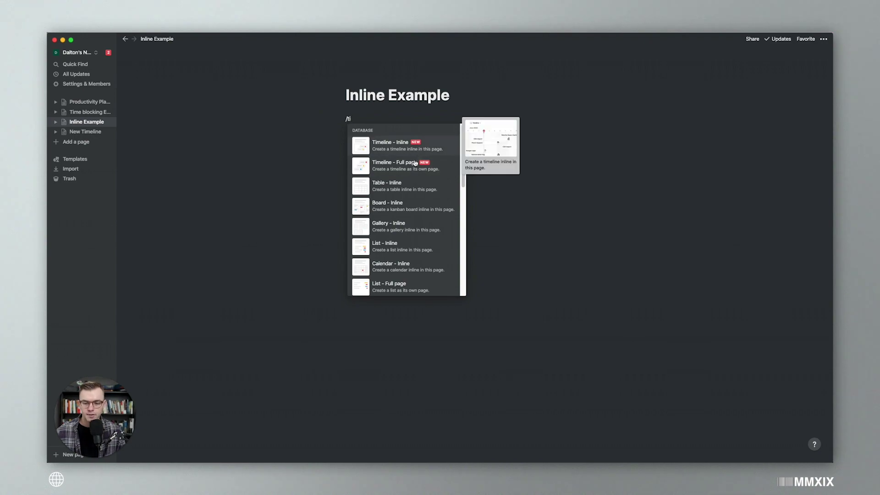
{"action": "left_click", "coordinate": [406, 146]}
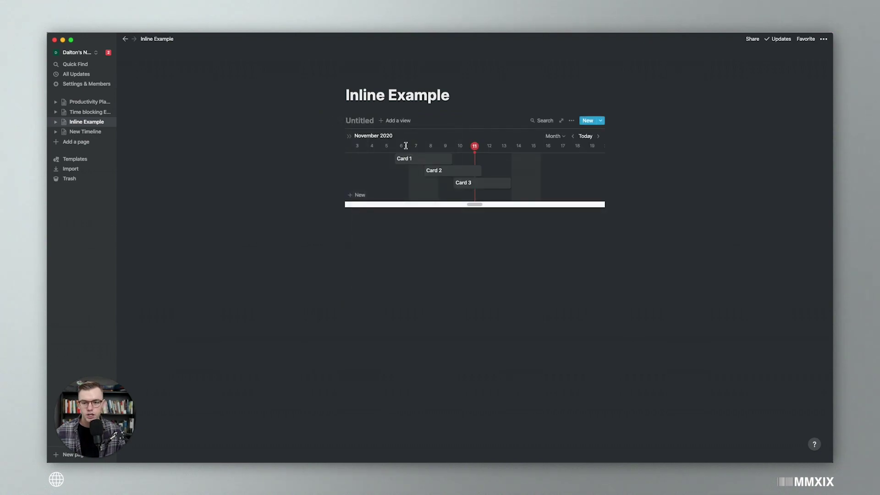
{"action": "left_click", "coordinate": [363, 119]}
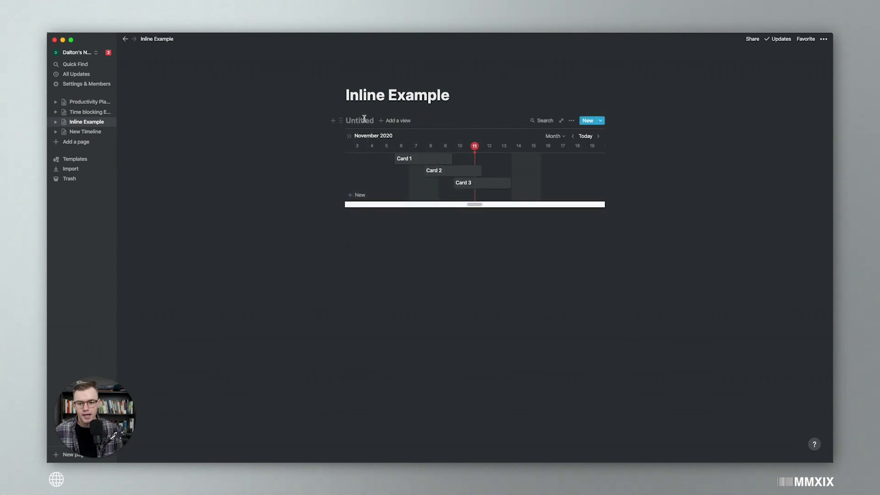
- Turn on Small text and Full width for the Inline Example page
{"action": "left_click", "coordinate": [823, 40]}
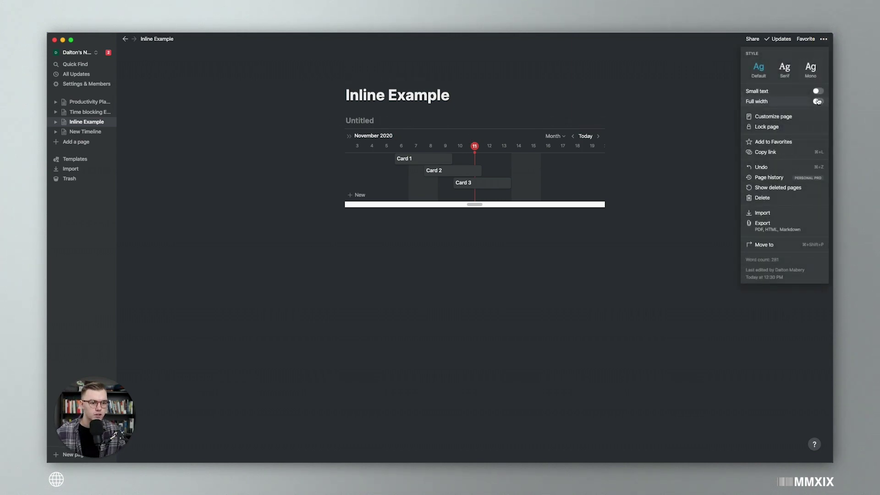
{"action": "left_click", "coordinate": [823, 41]}
{"action": "left_click", "coordinate": [823, 39]}
{"action": "left_click", "coordinate": [818, 90]}
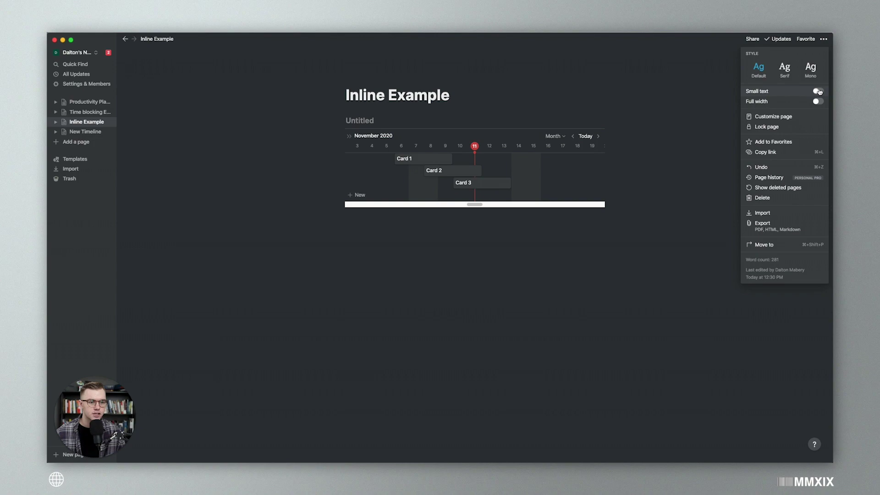
{"action": "left_click", "coordinate": [818, 102]}
{"action": "left_click", "coordinate": [596, 324]}
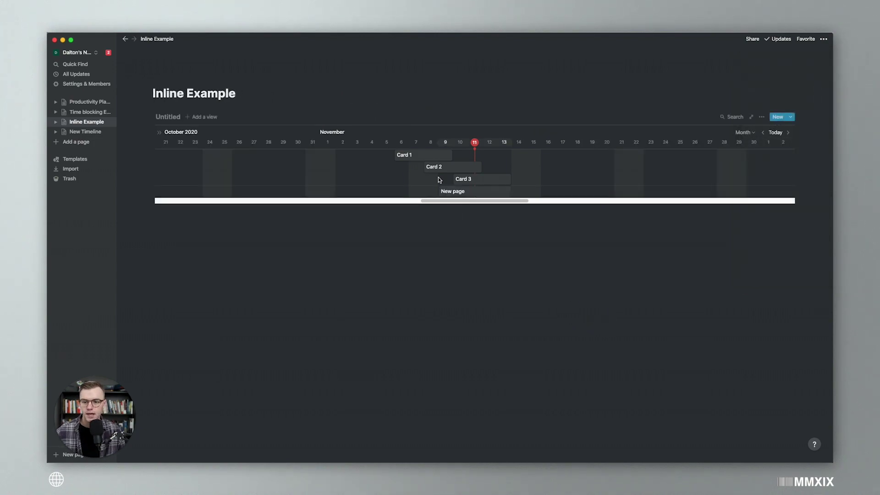
{"action": "left_click", "coordinate": [743, 132]}
{"action": "left_click", "coordinate": [739, 243]}
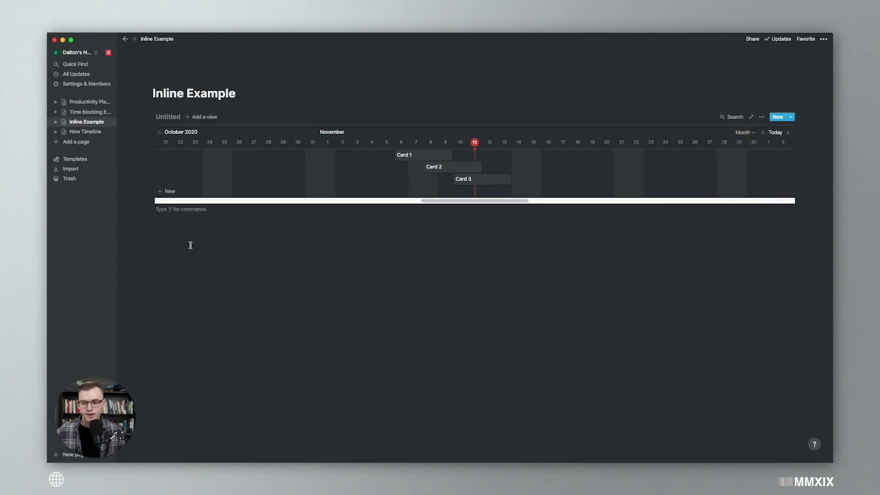
{"action": "type", "text": "/ta"}
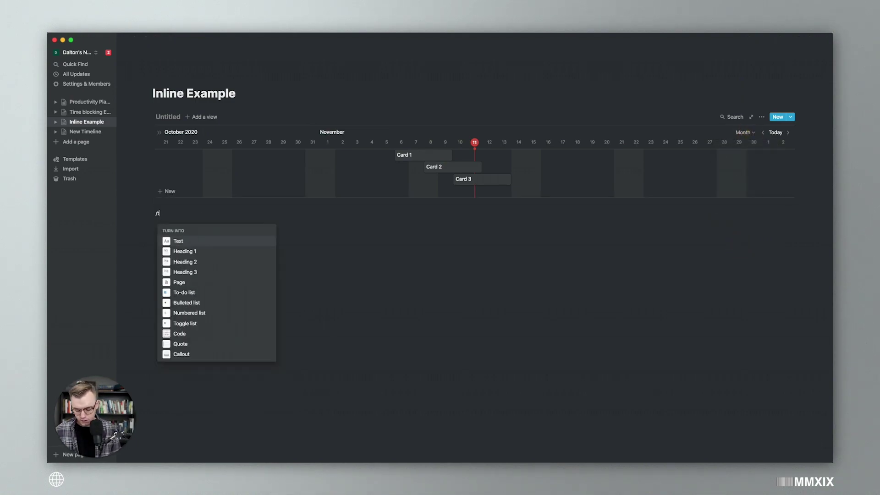
{"action": "key", "text": "BackSpace"}
{"action": "key", "text": "BackSpace"}
{"action": "type", "text": "tab"}
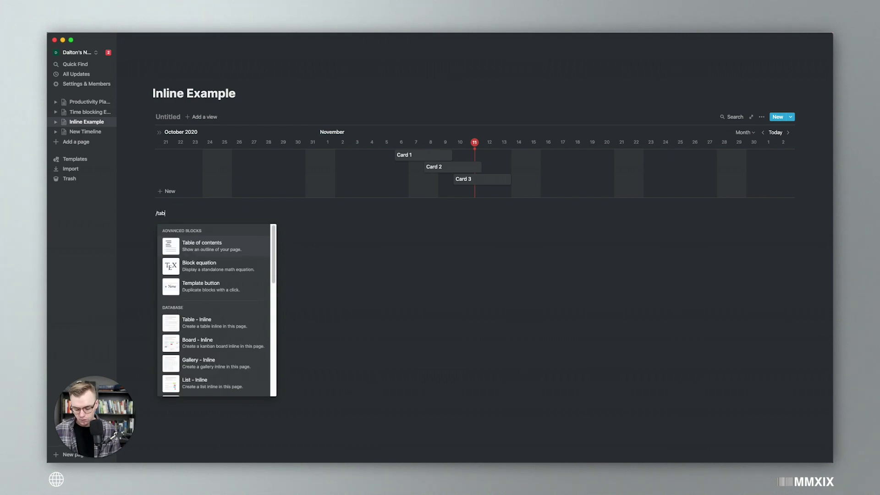
{"action": "key", "text": "Down"}
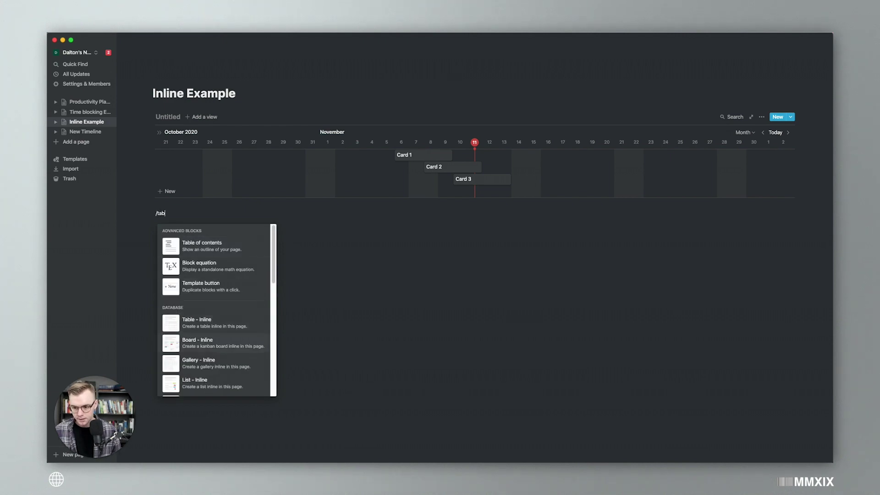
{"action": "key", "text": "Return"}
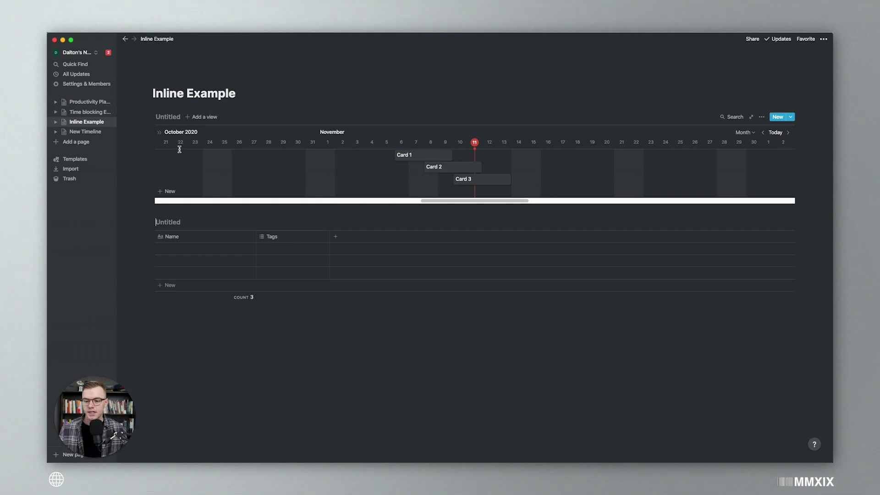
{"action": "left_click", "coordinate": [150, 222]}
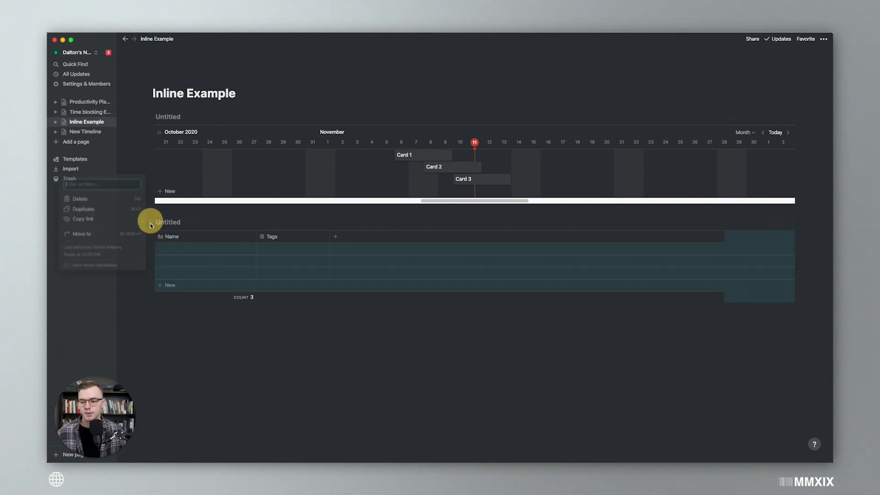
{"action": "left_click", "coordinate": [121, 200]}
{"action": "left_click", "coordinate": [223, 234]}
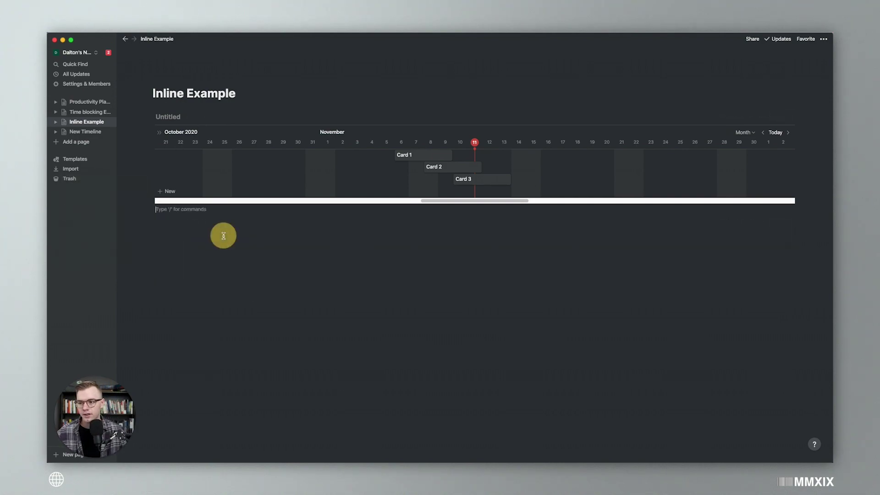
- Link the Productivity Playbook Roadmap via /linked and give it a Timeline view
{"action": "key", "text": "Return"}
{"action": "type", "text": "/"}
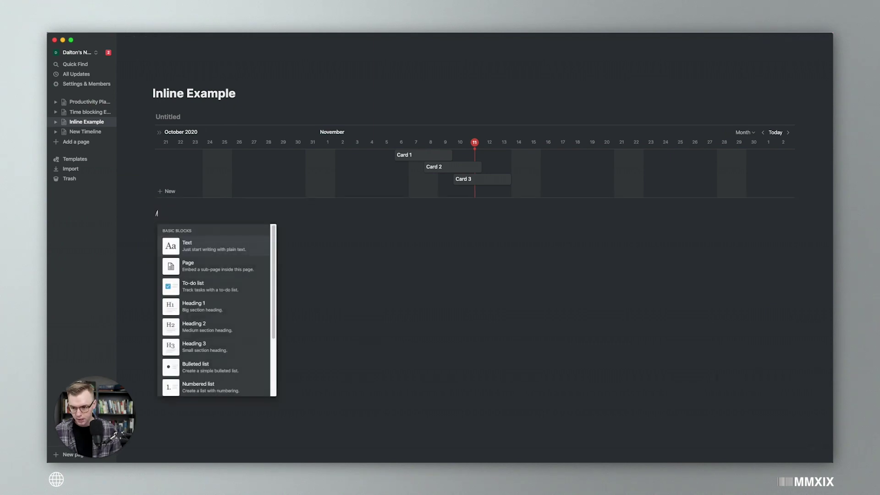
{"action": "type", "text": "lin"}
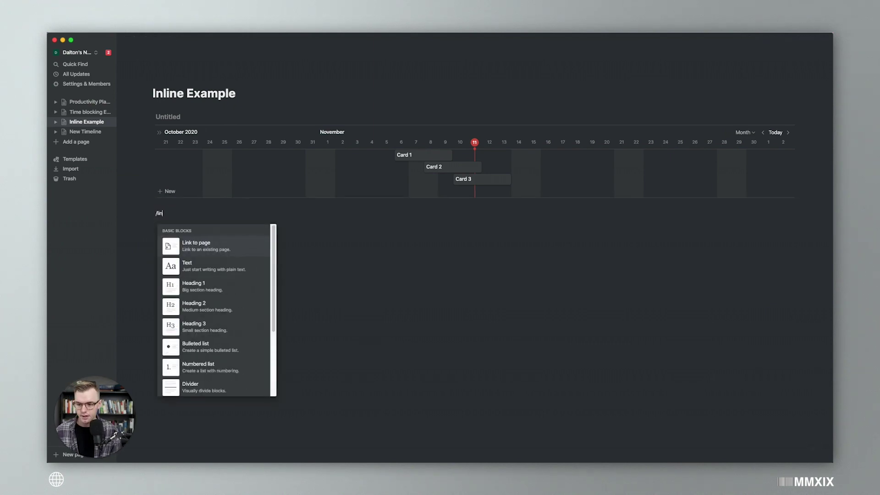
{"action": "type", "text": "ked"}
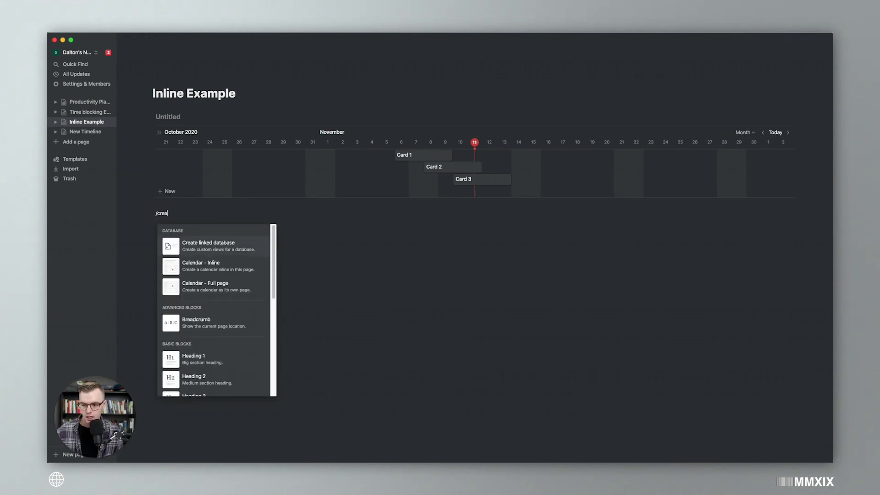
{"action": "key", "text": "Return"}
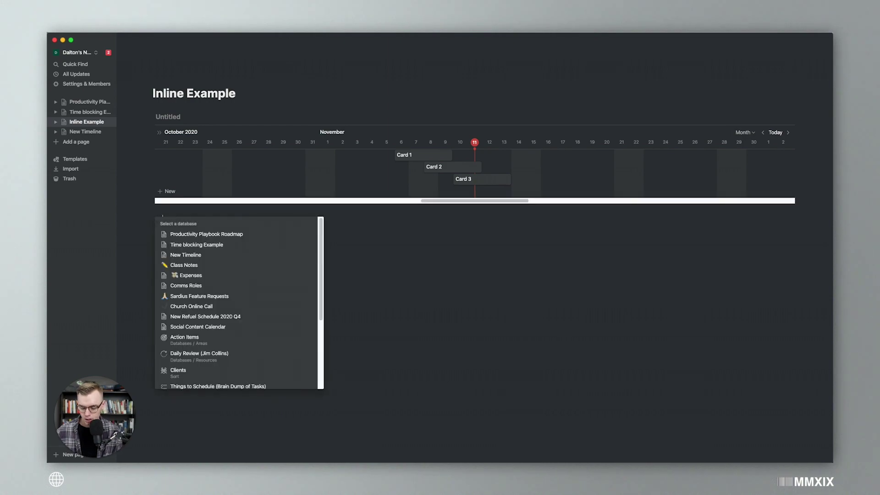
{"action": "key", "text": "Return"}
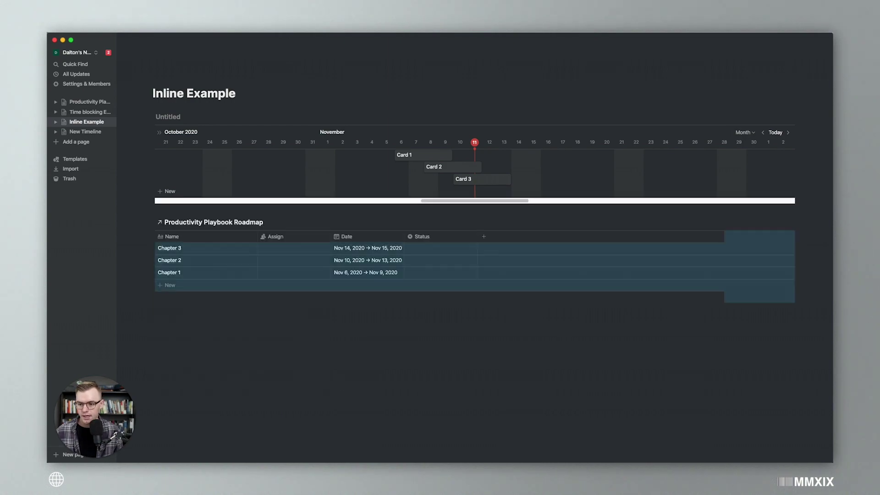
{"action": "left_click", "coordinate": [329, 347]}
{"action": "left_click", "coordinate": [297, 223]}
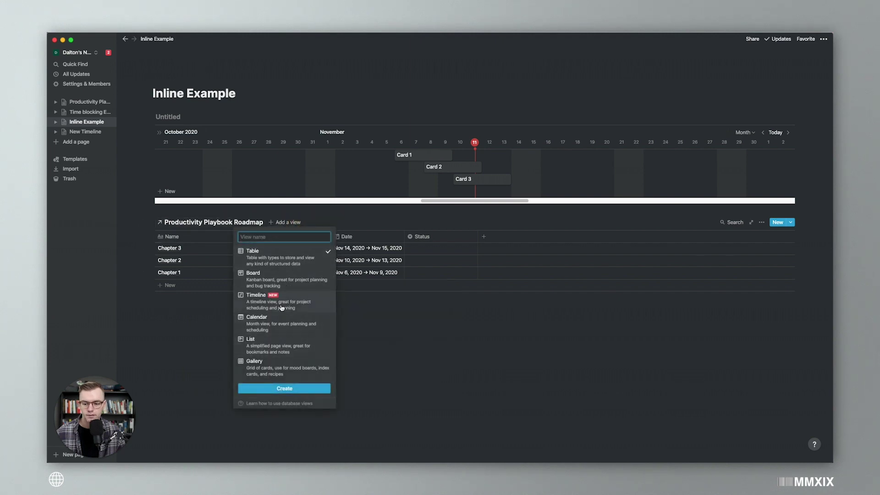
{"action": "left_click", "coordinate": [302, 388]}
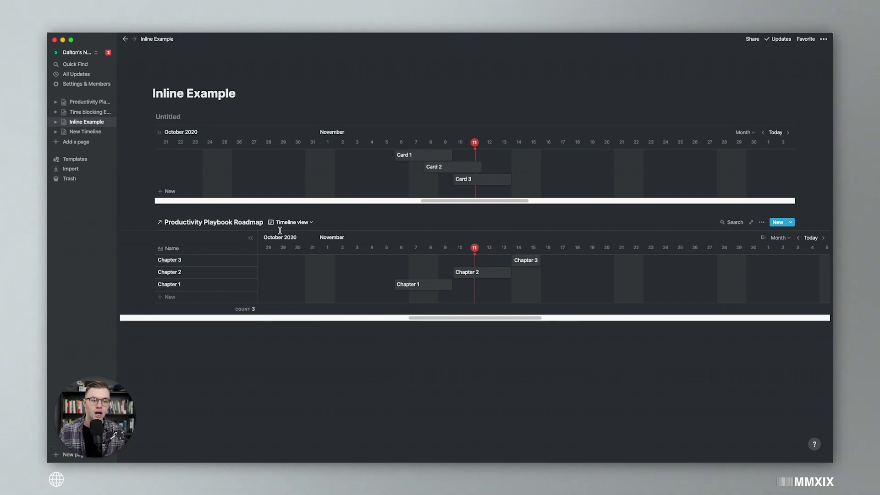
{"action": "scroll", "coordinate": [298, 229], "scroll_direction": "right", "scroll_amount": 1}
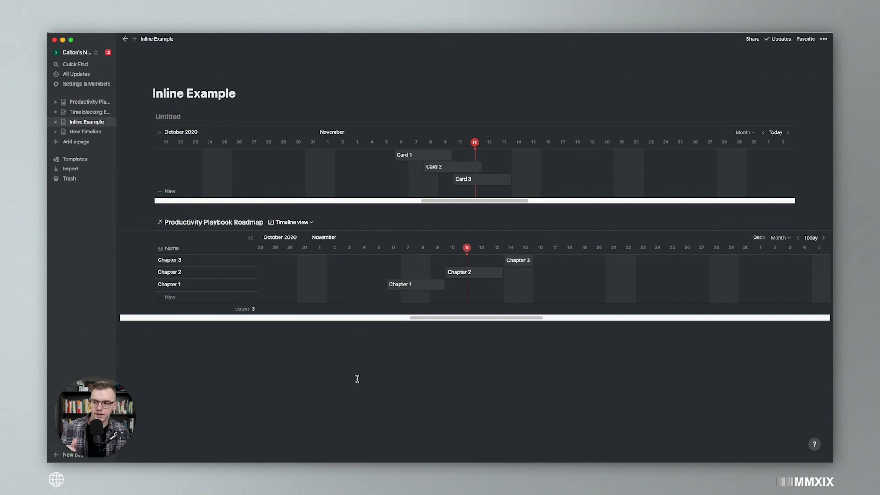